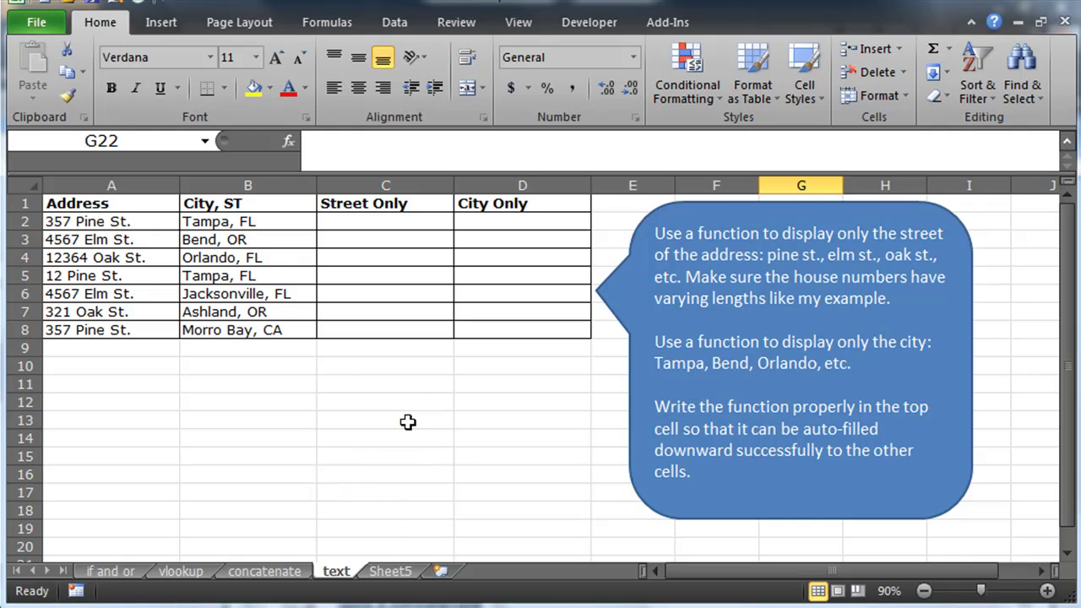
Step: Examine the source data in A2:B8 and the empty Street Only and City Only cells in C2:D8
left_click(141, 382)
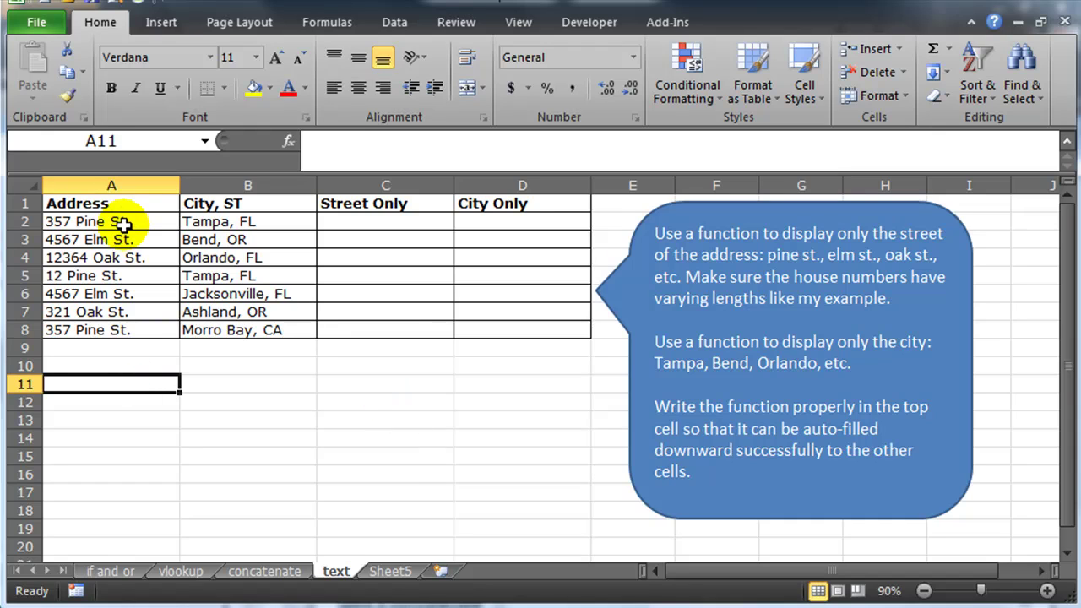
left_click_drag(126, 222, 123, 325)
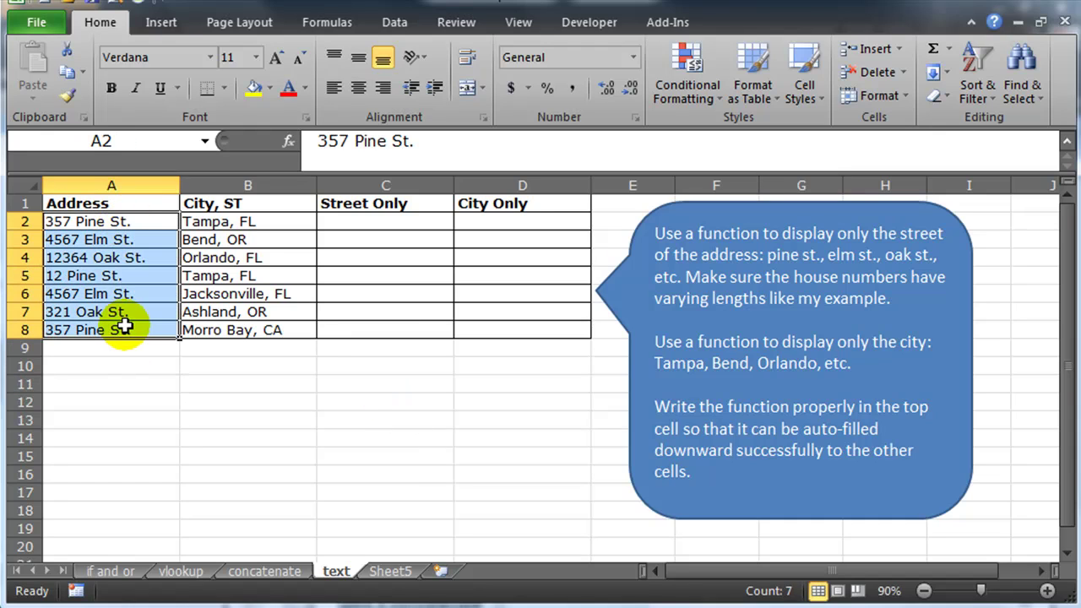
left_click_drag(240, 221, 241, 323)
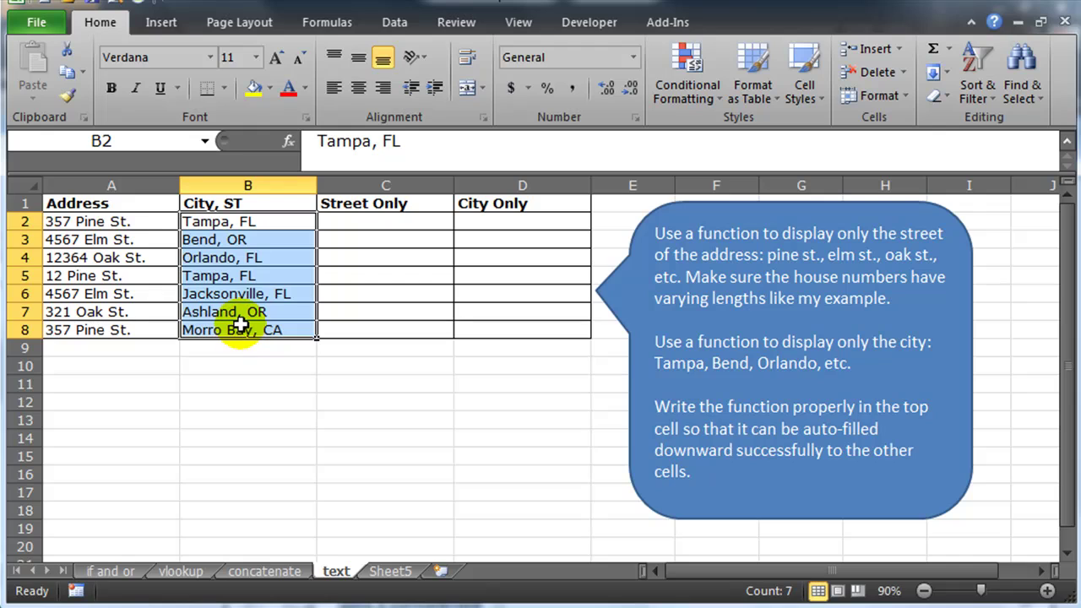
left_click(445, 403)
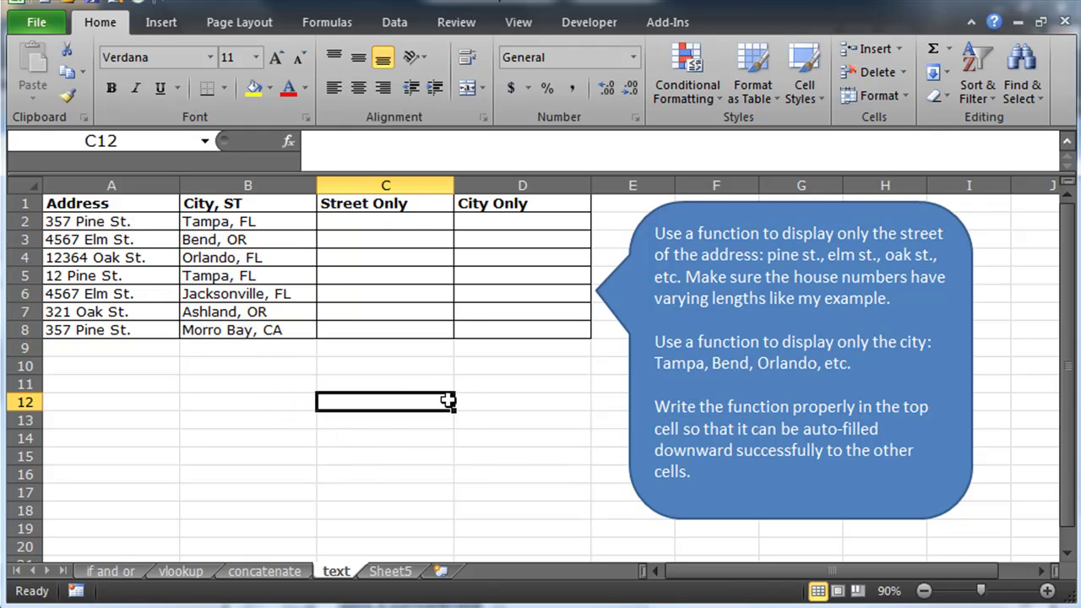
left_click_drag(399, 222, 403, 333)
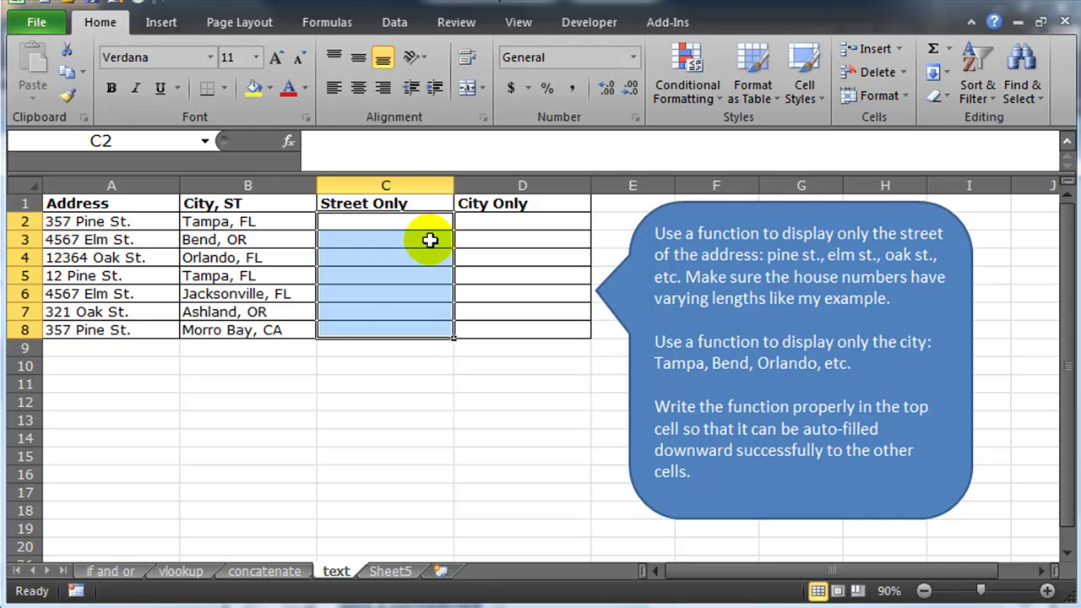
left_click_drag(506, 221, 495, 331)
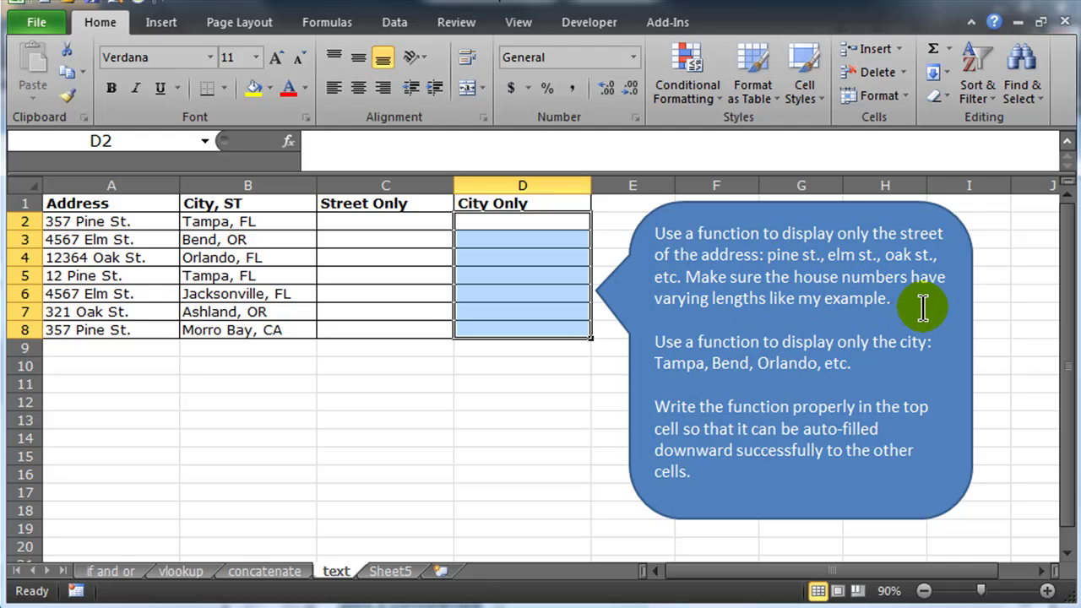
left_click(312, 425)
left_click_drag(95, 221, 504, 327)
left_click(118, 402)
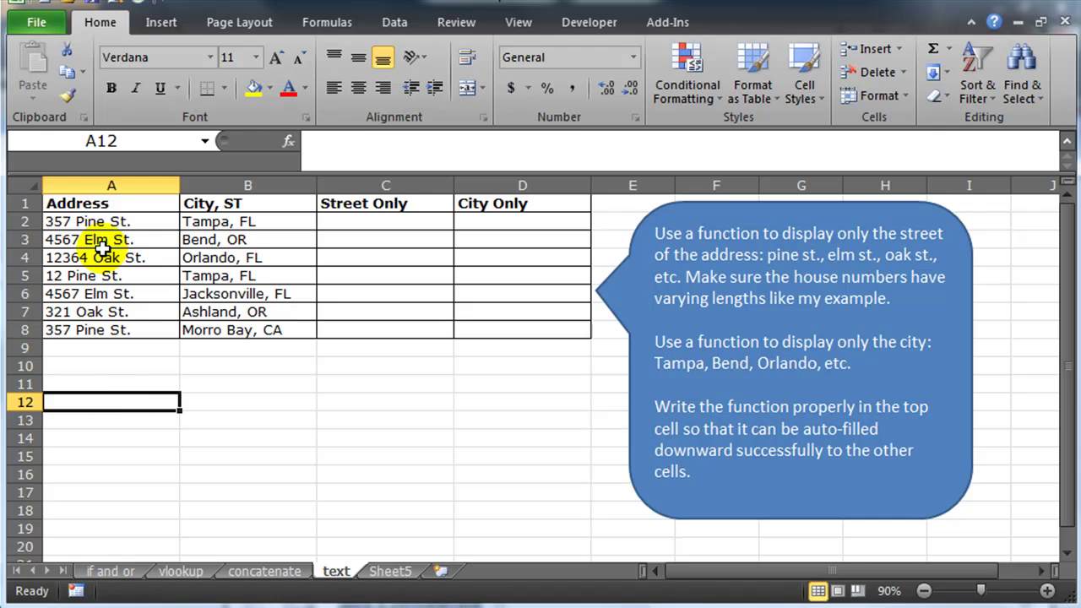
left_click(80, 270)
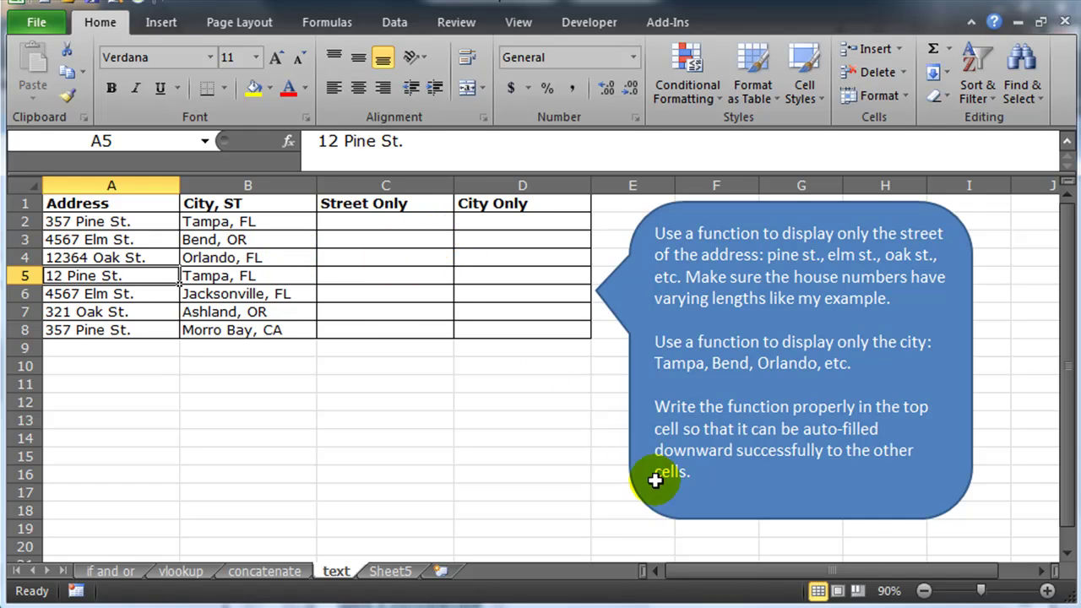
Step: Examine each address in A2:A8 at 130% zoom, comparing the house number lengths and where the first space falls
left_click(1047, 591)
left_click(1047, 591)
left_click(1047, 592)
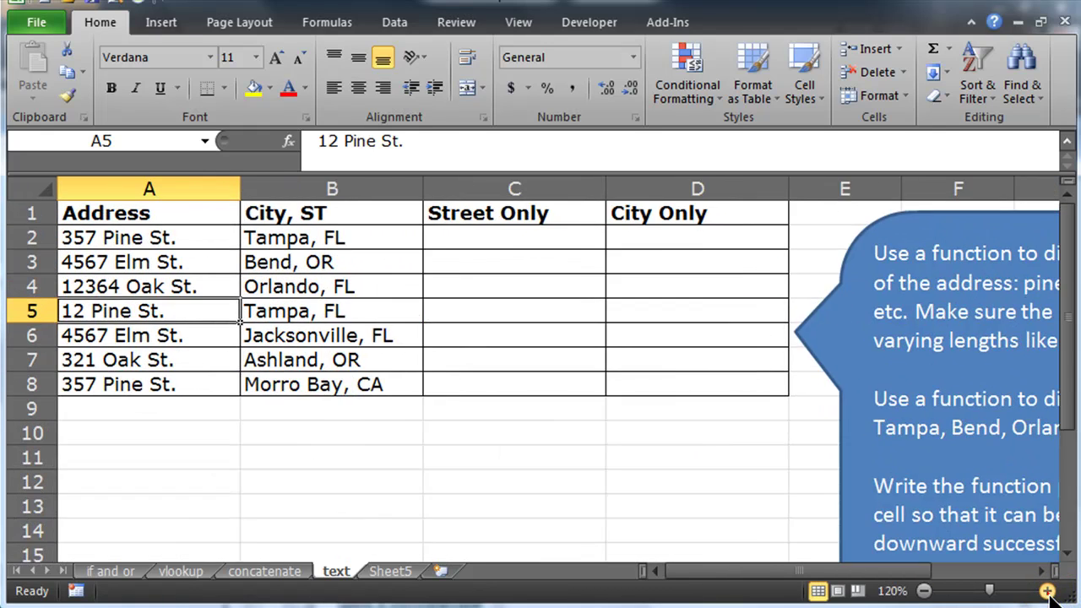
left_click(1047, 591)
left_click_drag(126, 245, 126, 405)
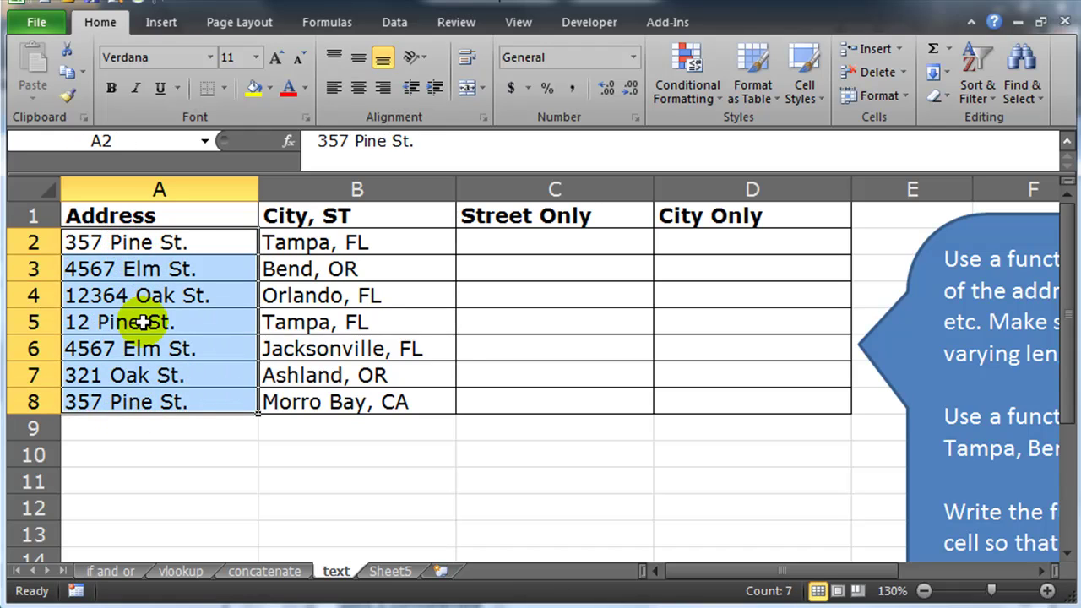
left_click(144, 263)
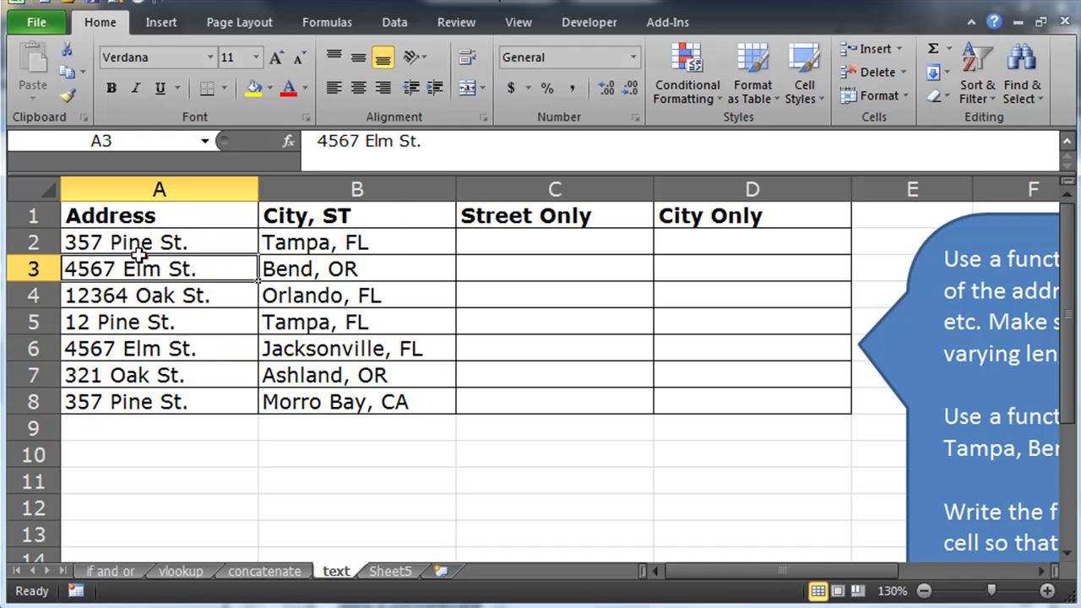
left_click(525, 245)
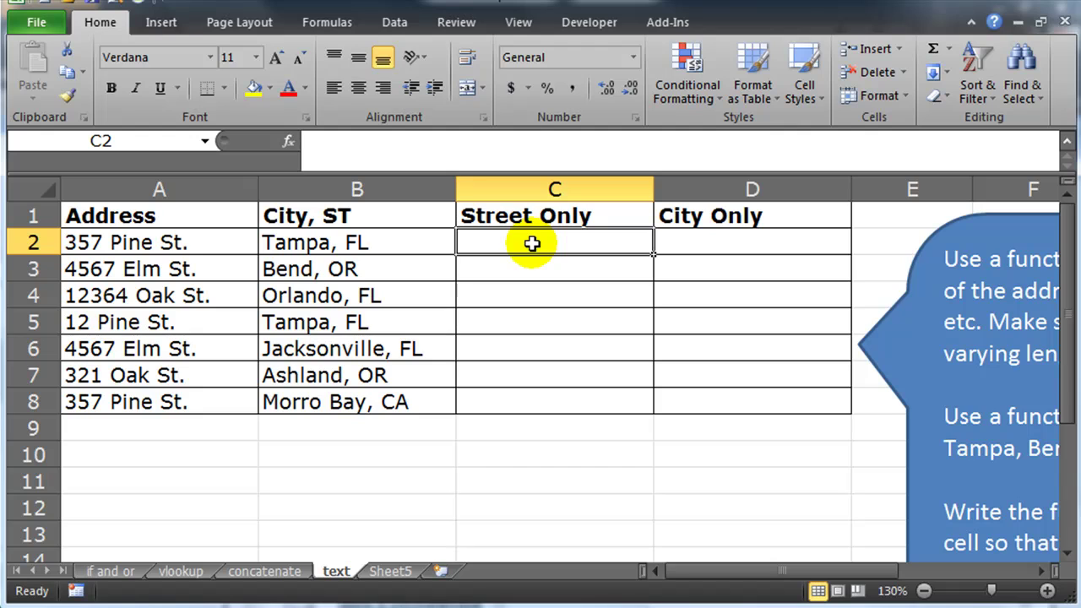
left_click(101, 242)
left_click(131, 270)
left_click(135, 294)
left_click(98, 321)
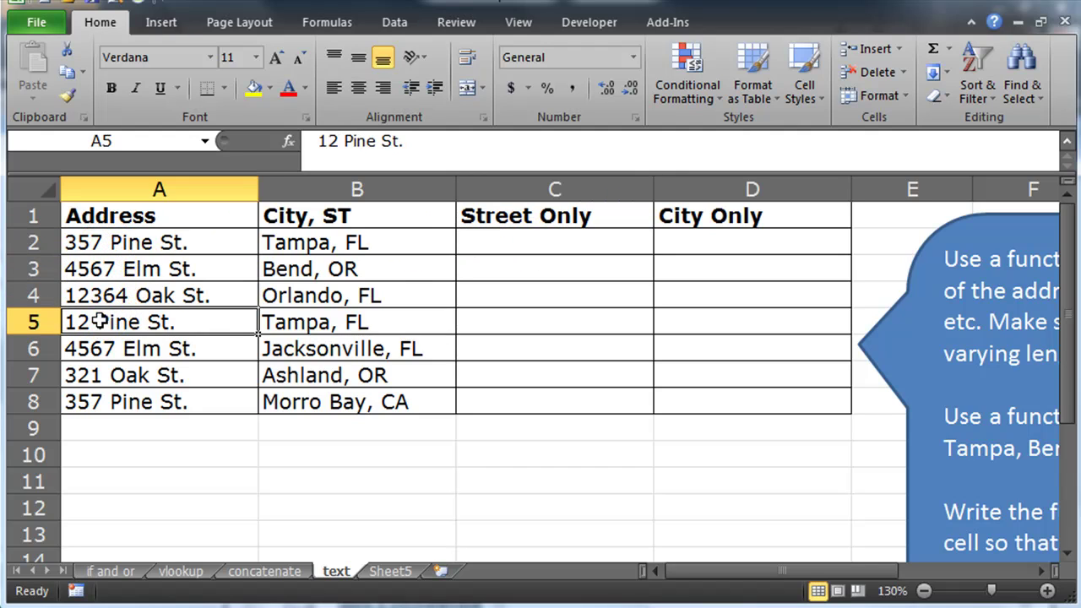
left_click(115, 353)
left_click(109, 380)
left_click(110, 403)
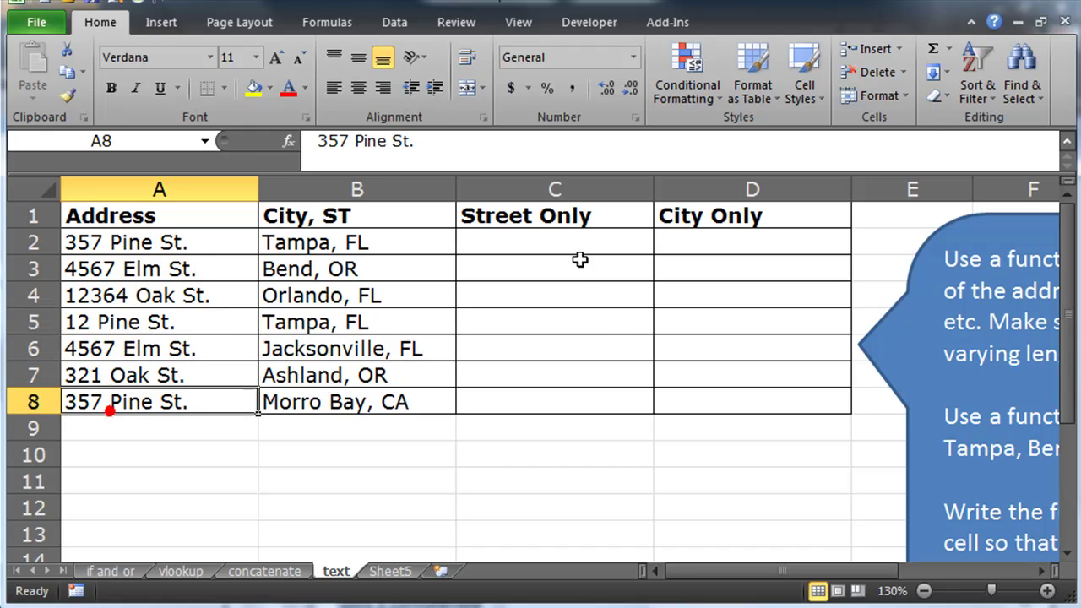
Step: Enter =FIND(" ",A2) in C2 and fill the formula down to C8
left_click(565, 243)
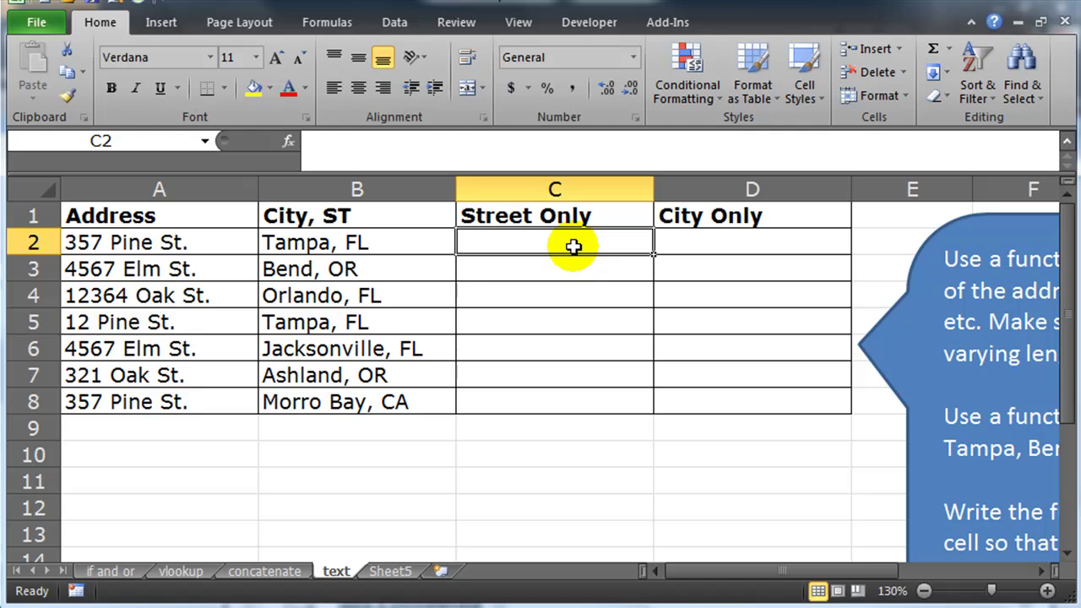
type("=find(")
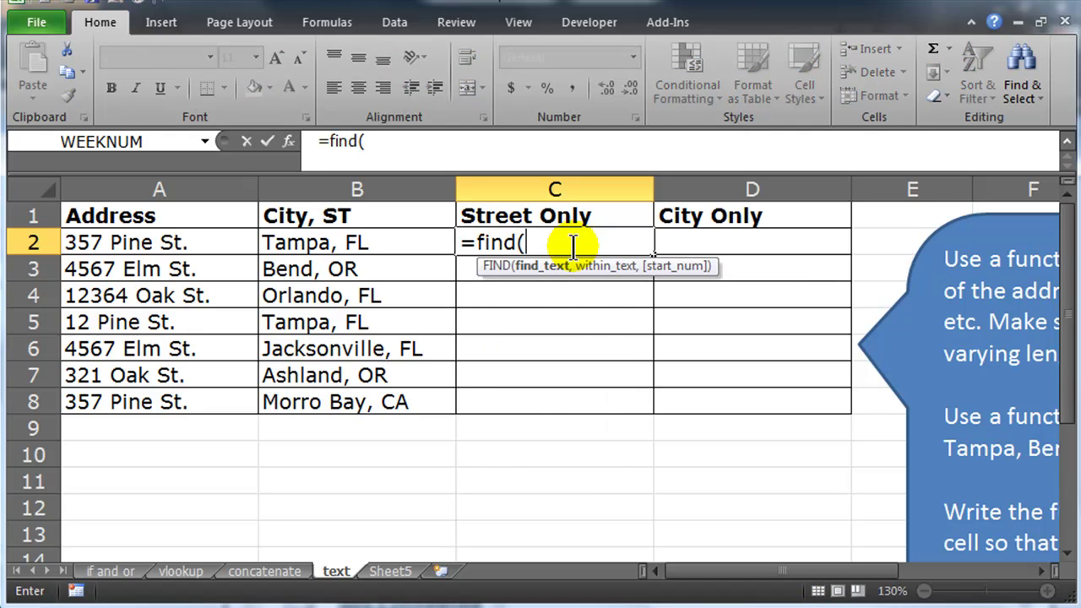
type("\" \",")
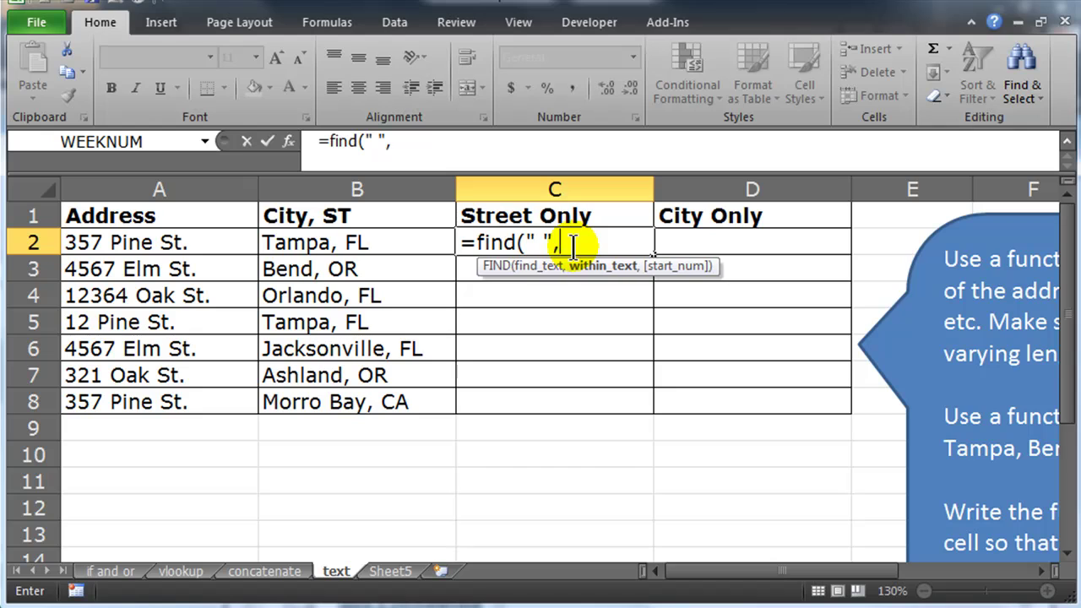
left_click(200, 243)
type(")")
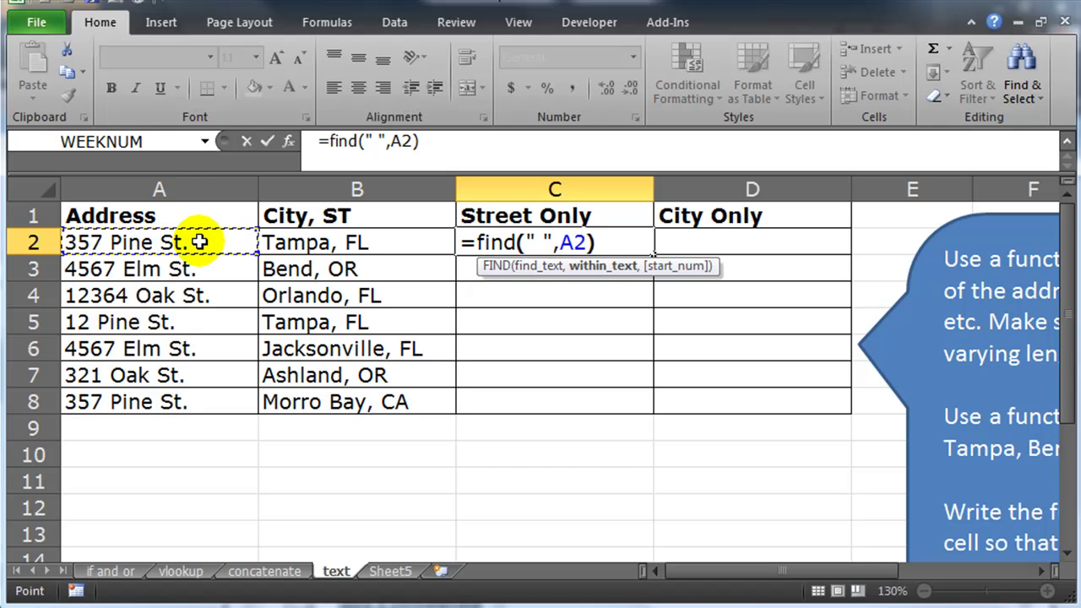
key("Return")
left_click(619, 246)
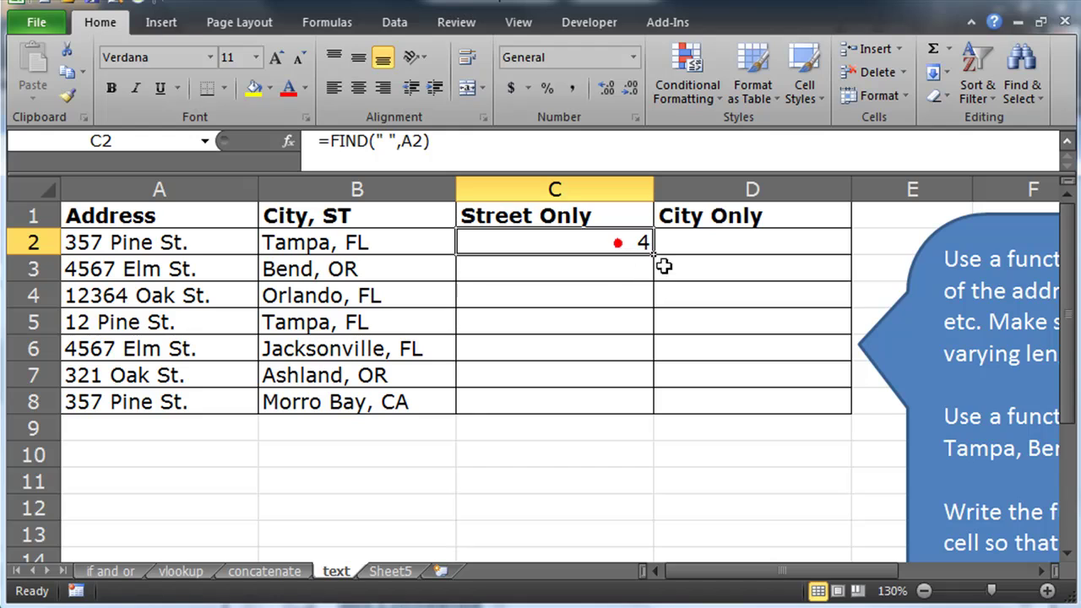
left_click_drag(652, 259, 655, 405)
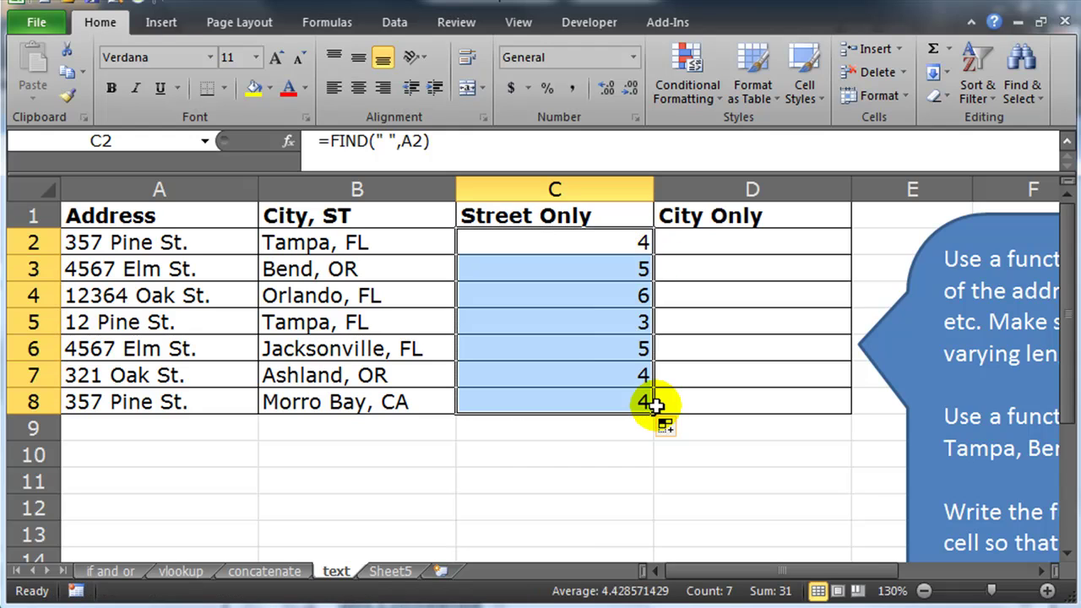
Step: Compare the FIND results in C2 and C3 with the position of the first space in their addresses
left_click(533, 245)
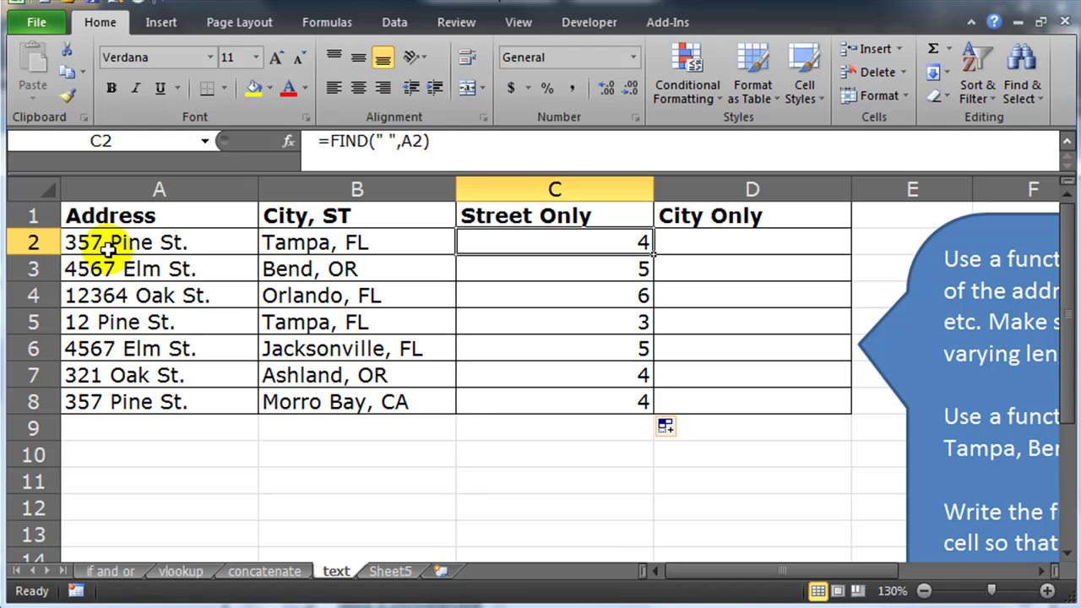
left_click(610, 279)
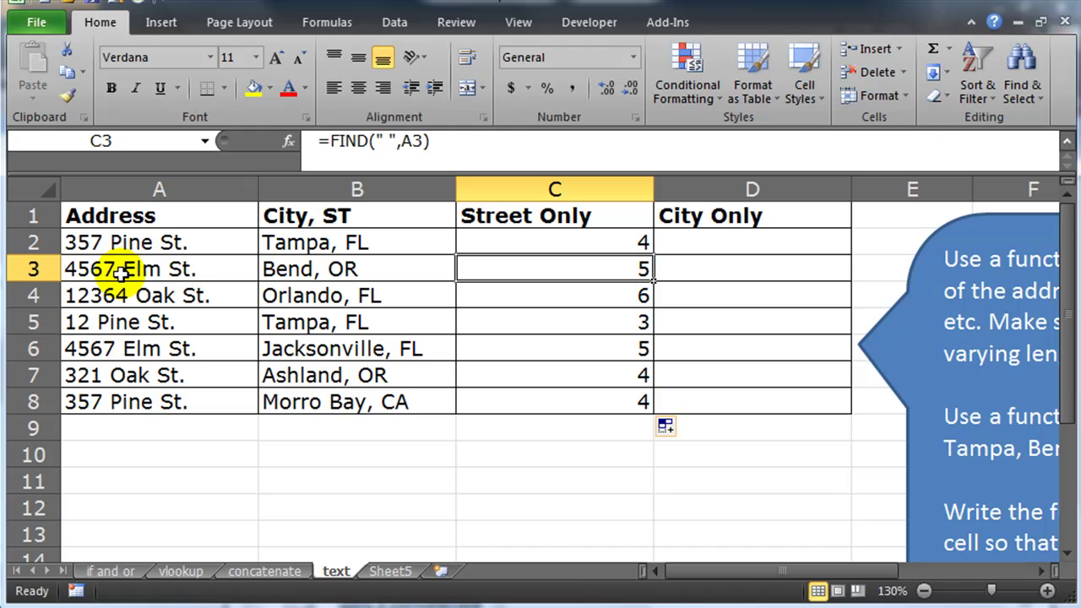
left_click(560, 243)
left_click(559, 261)
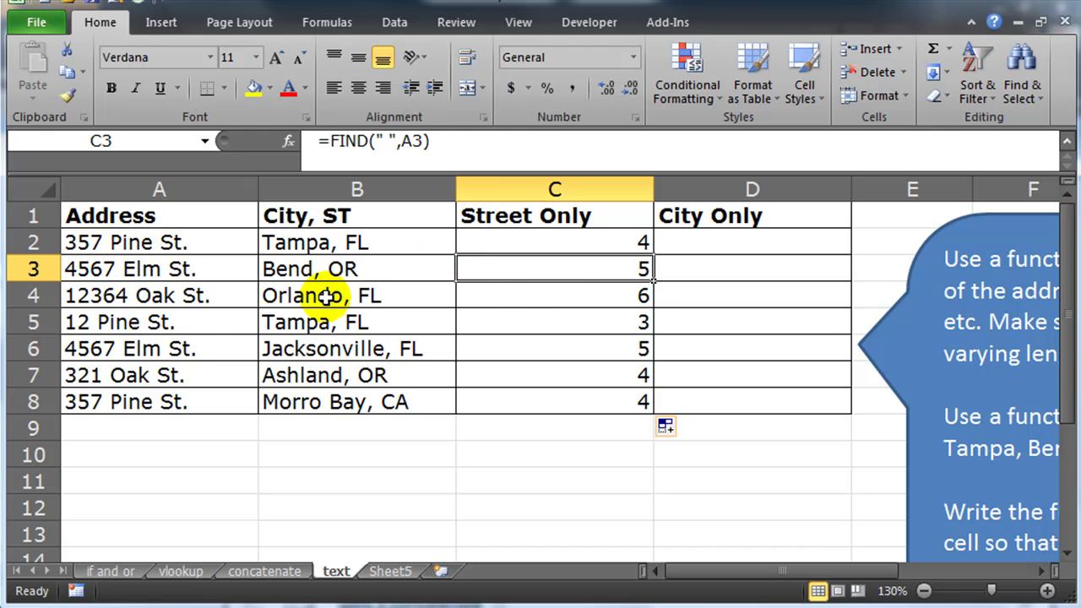
Step: Clear the trial FIND formulas from C2:C8
left_click(537, 241)
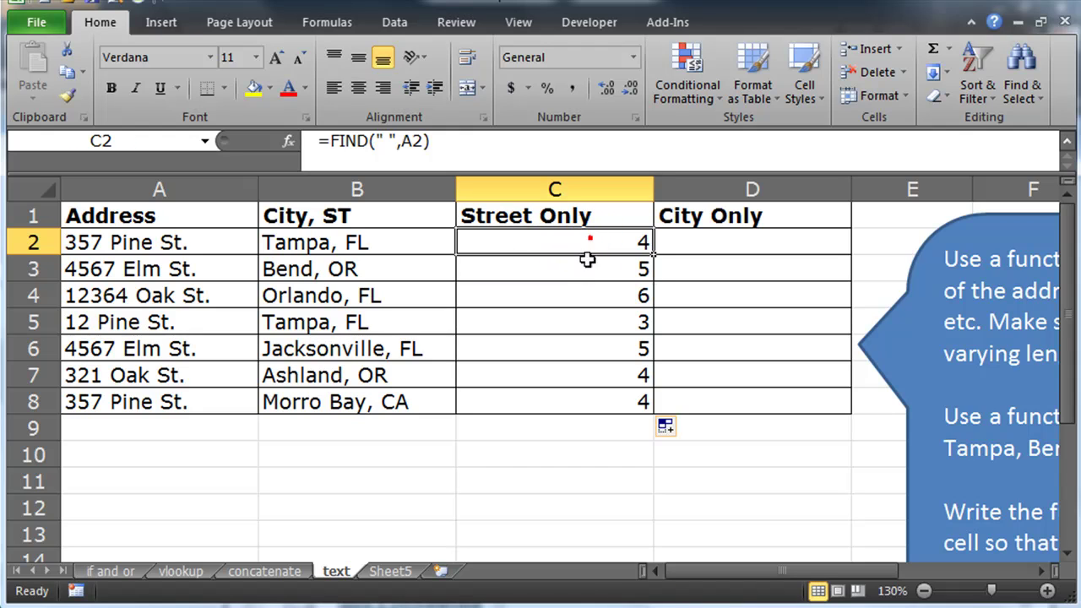
left_click_drag(587, 250, 579, 399)
left_click(582, 324)
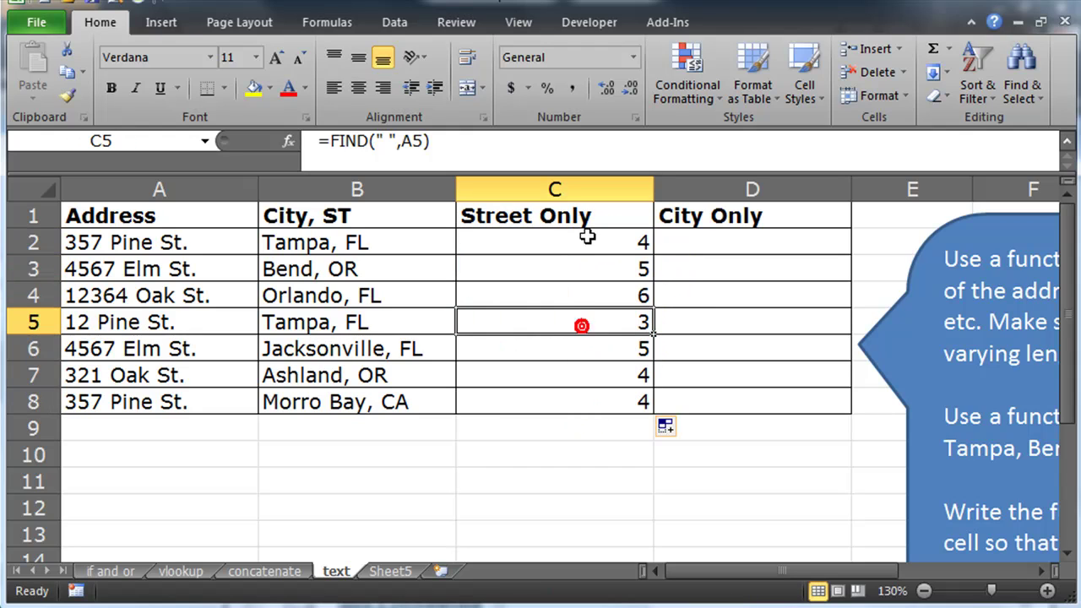
left_click_drag(586, 240, 591, 398)
key("Delete")
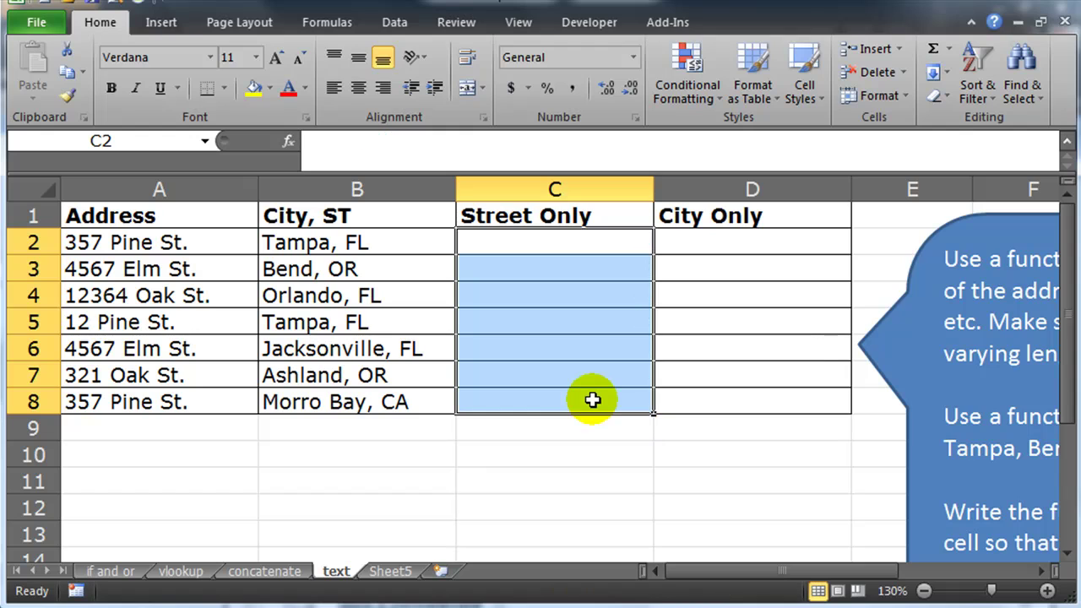
Step: Begin a MID formula in C2 with A2 as its text and FIND(" ",A2) as its start number
left_click(577, 239)
type("=")
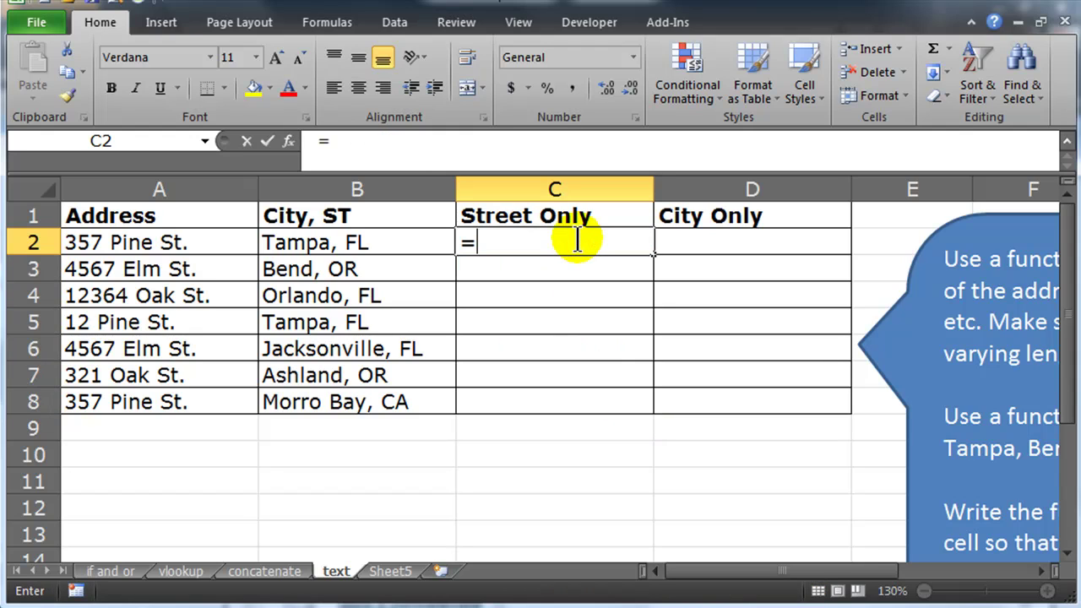
type("mid(")
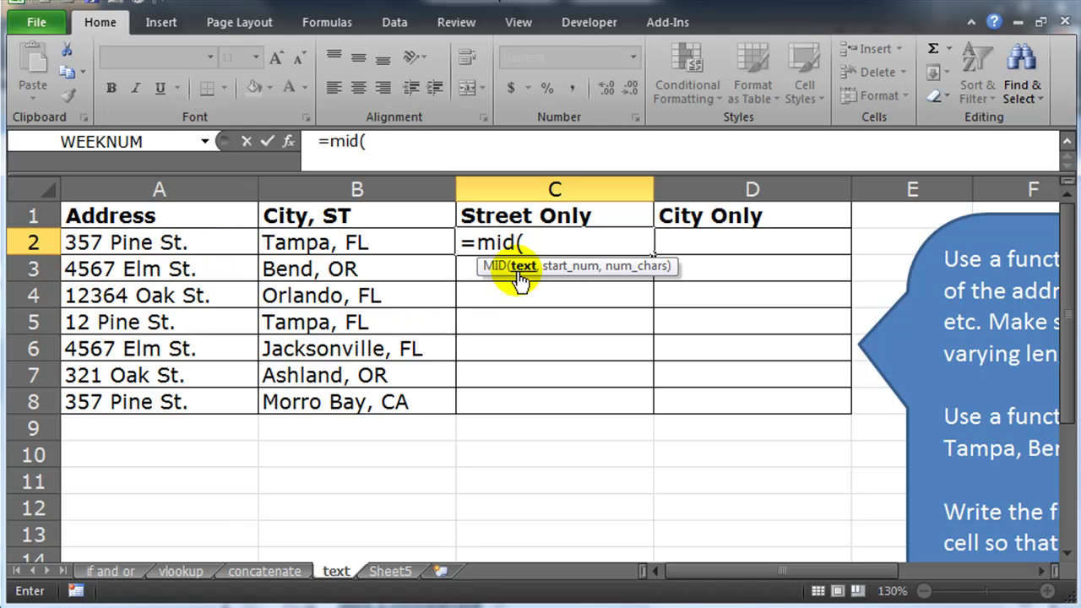
left_click(146, 242)
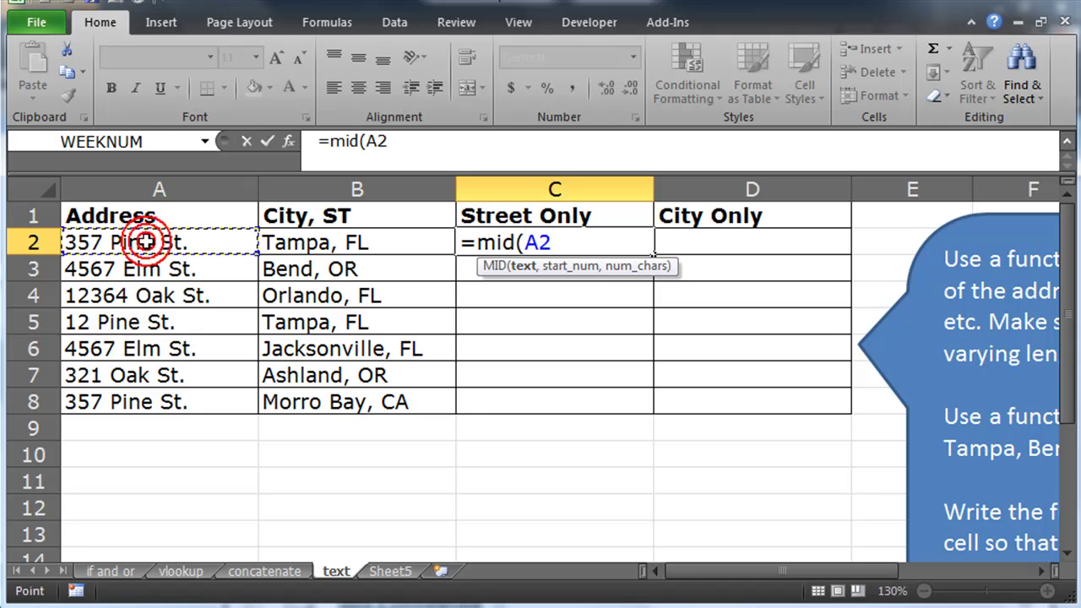
type(",")
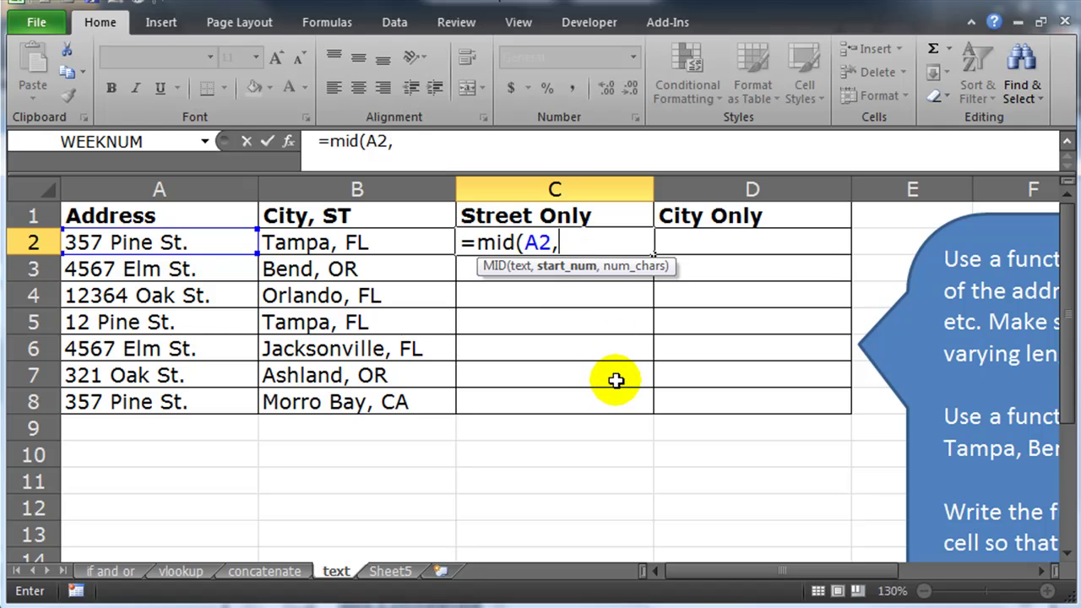
type("fi")
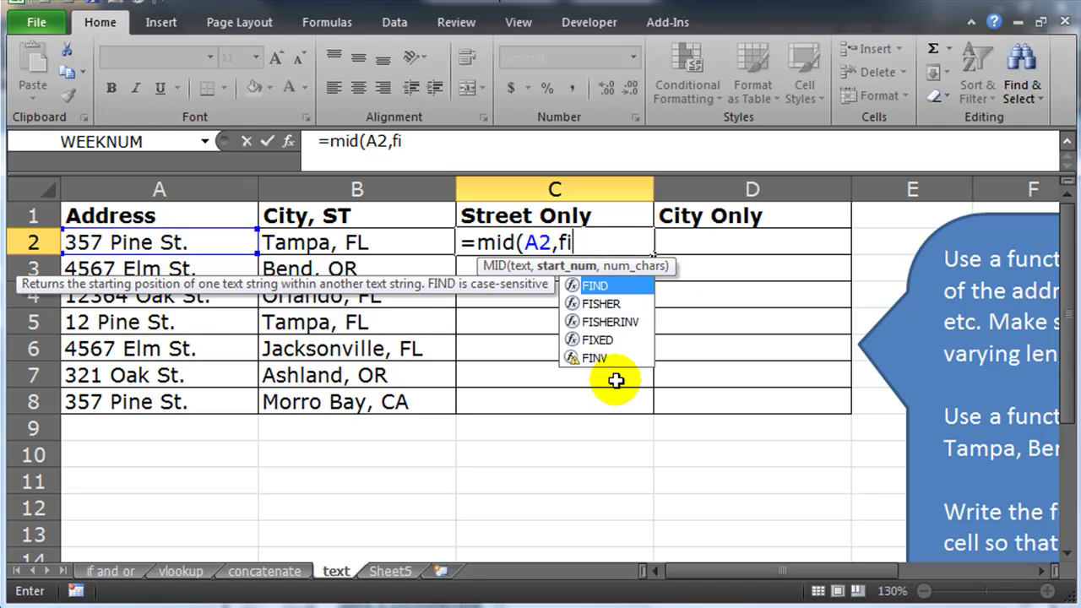
type("nd(\" \"")
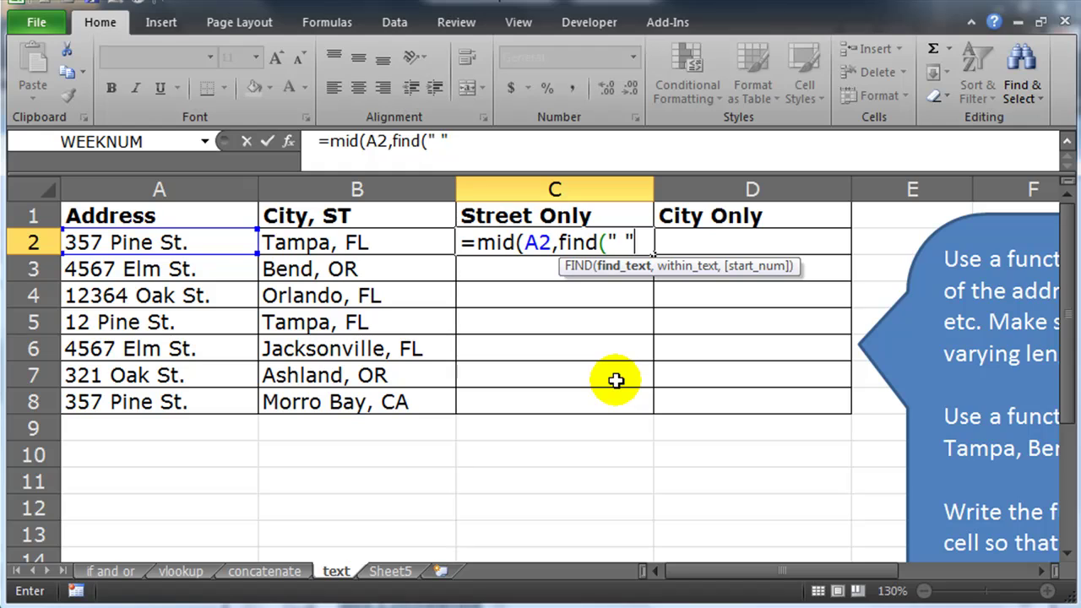
type(",")
left_click(185, 248)
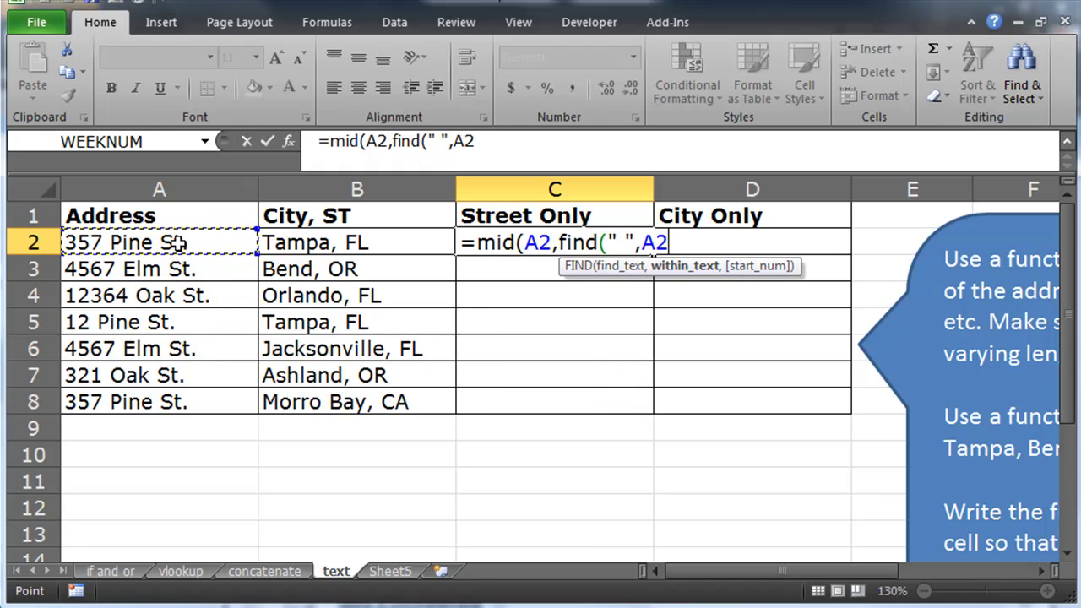
type(")")
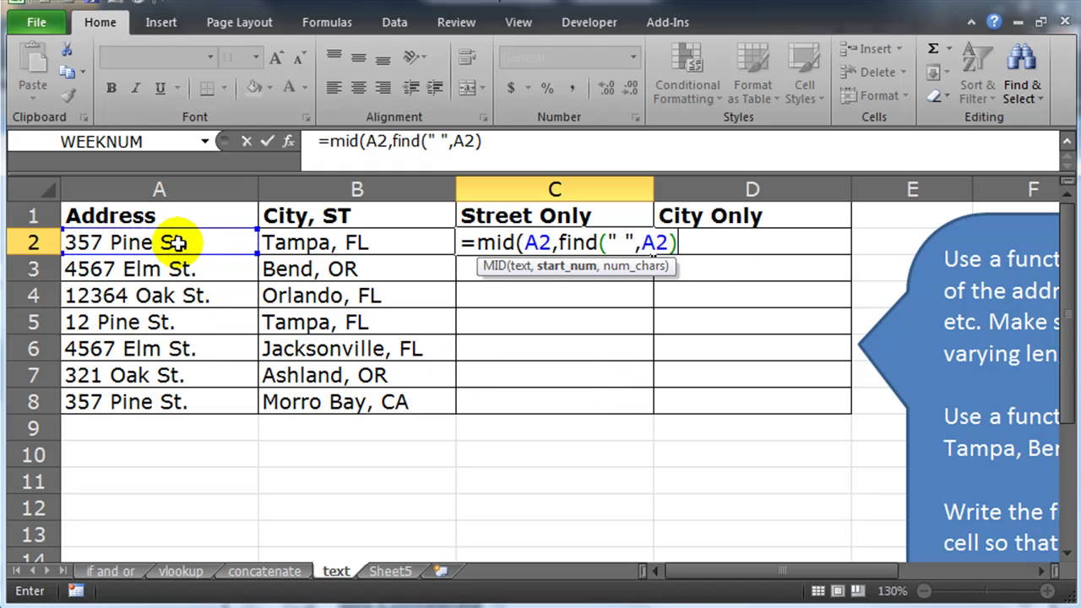
Step: Add 1 to the FIND result in C2's formula so extraction starts just after the first space
left_click_drag(559, 244, 677, 242)
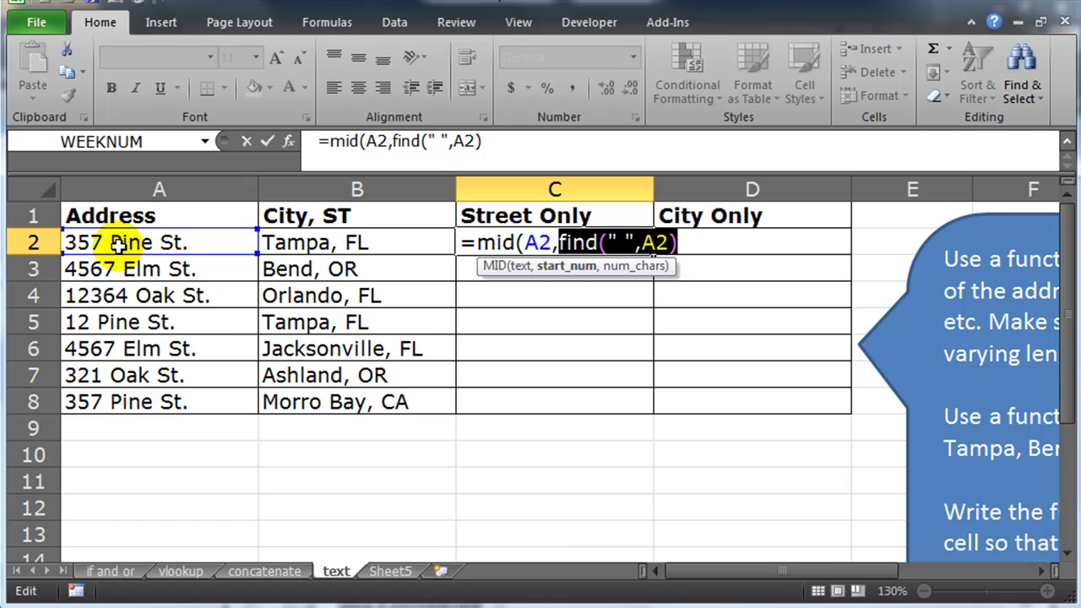
left_click(694, 242)
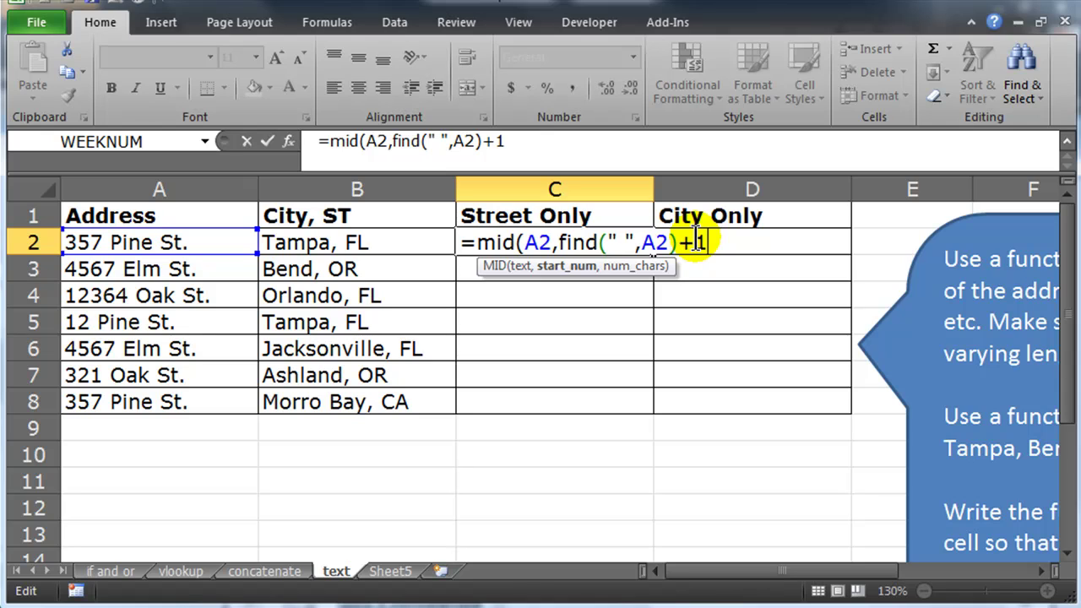
left_click_drag(556, 242, 707, 242)
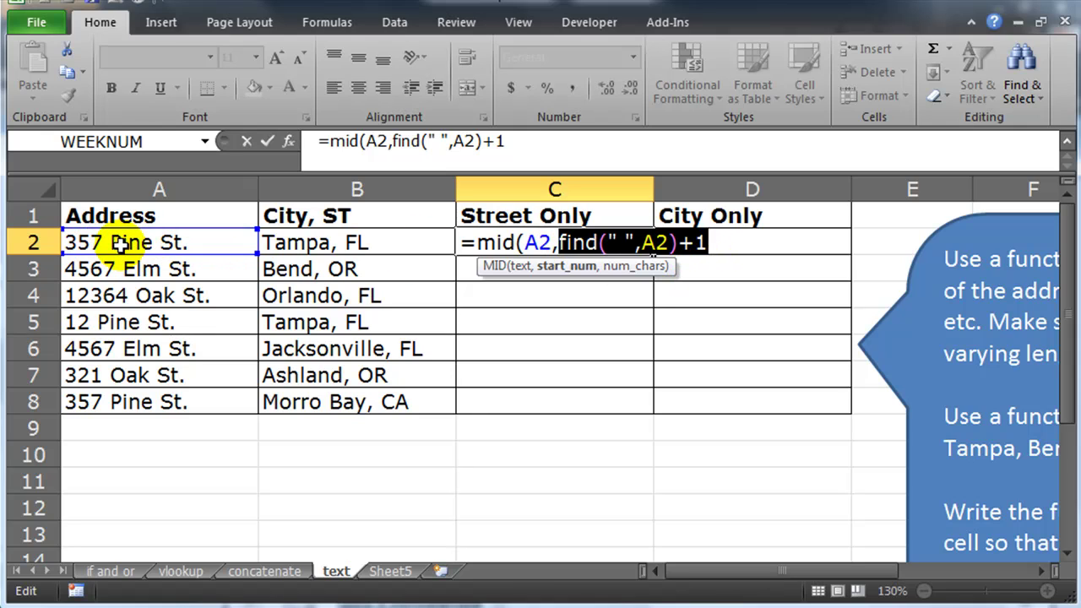
left_click(736, 242)
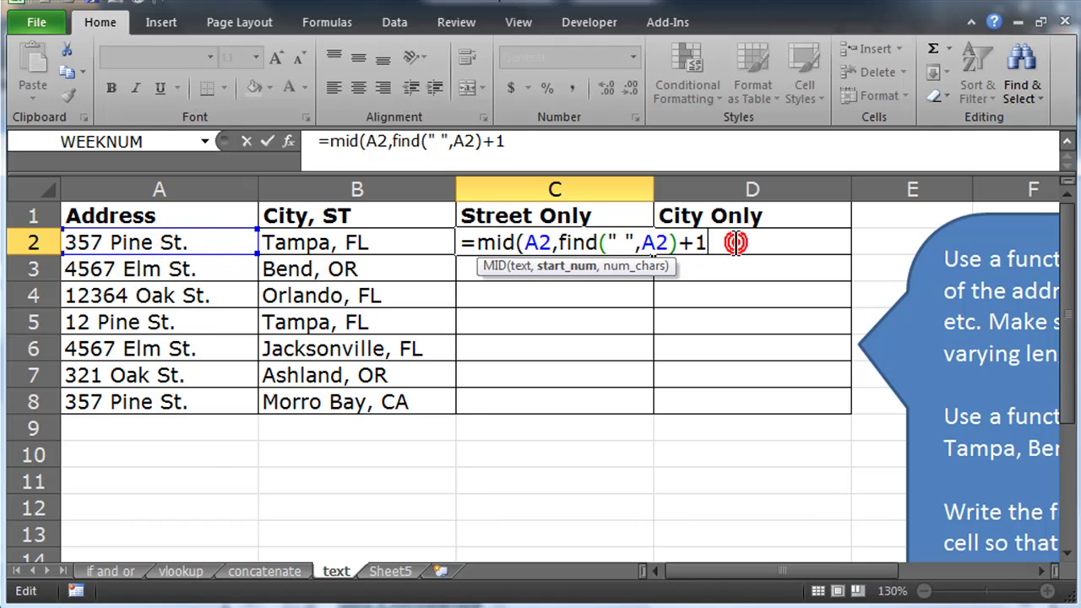
Step: Complete C2's MID formula with 15 as the number of characters and fill it down to C8
type(",15")
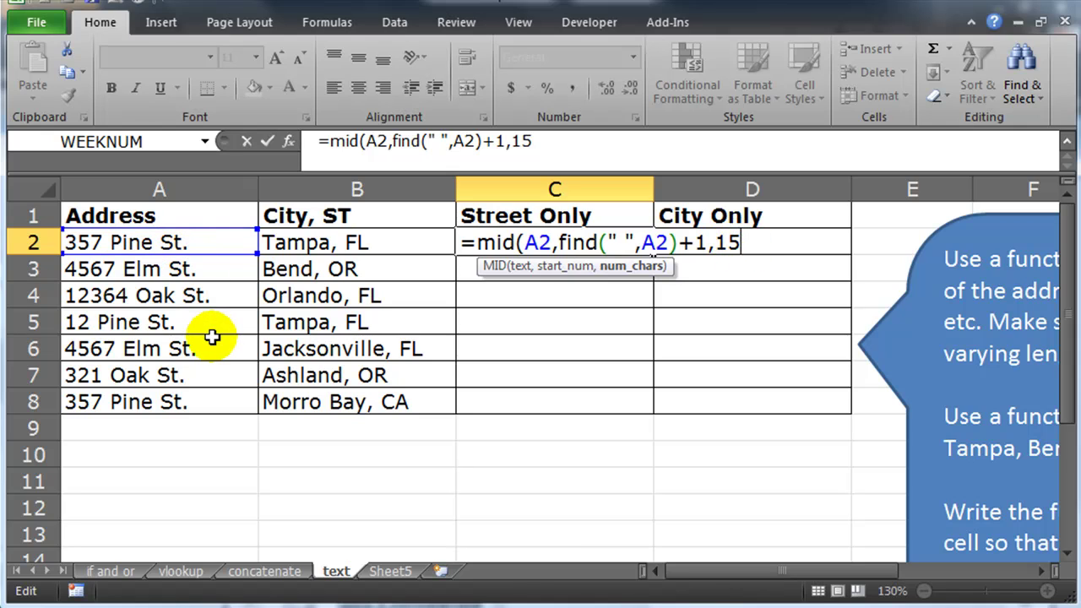
left_click_drag(715, 242, 755, 245)
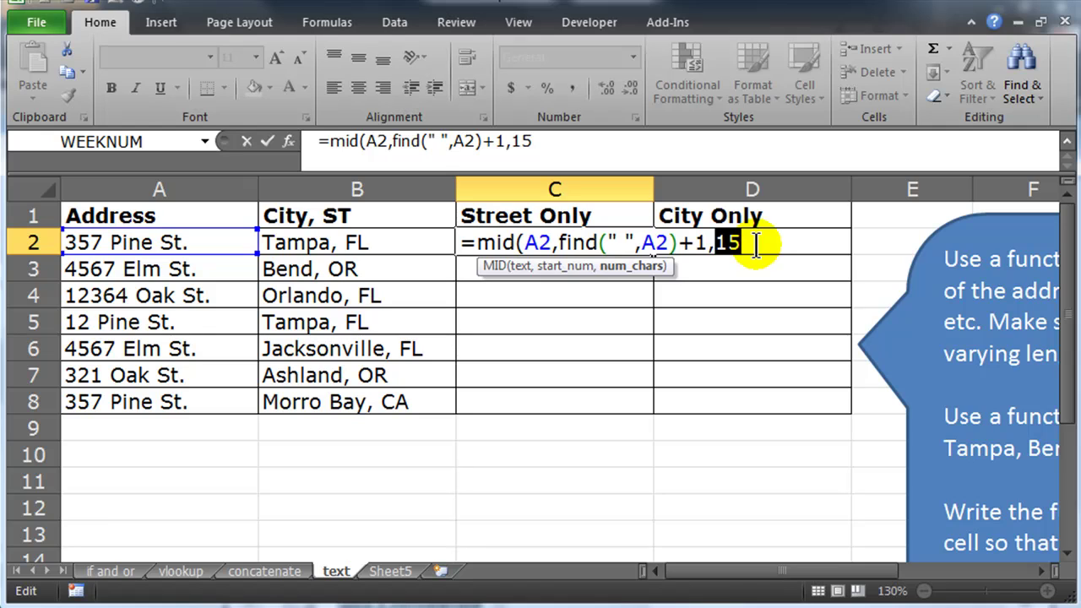
left_click(756, 244)
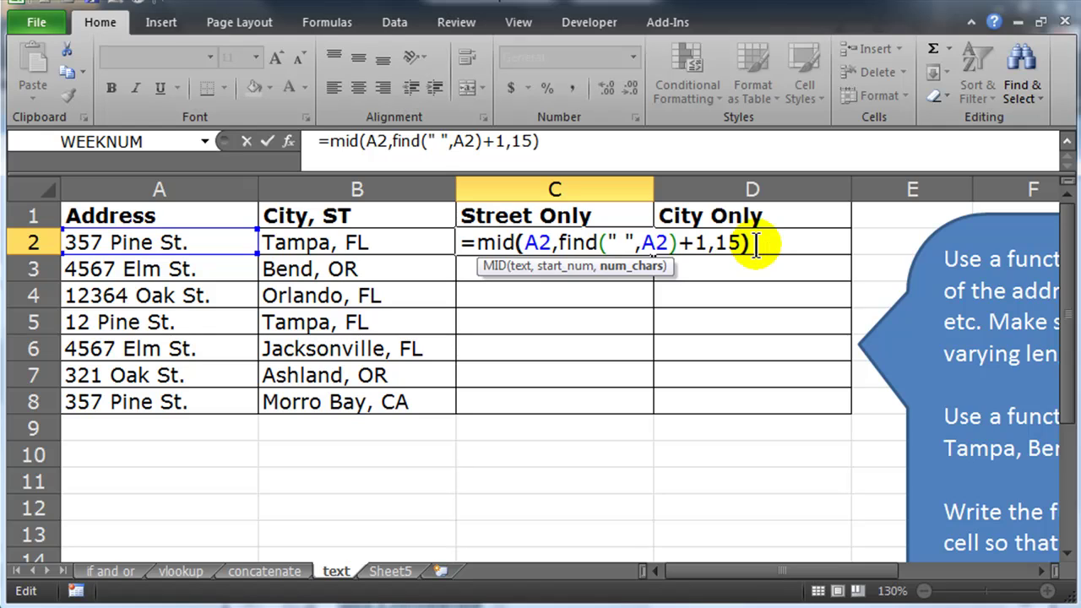
key("Right")
key("Return")
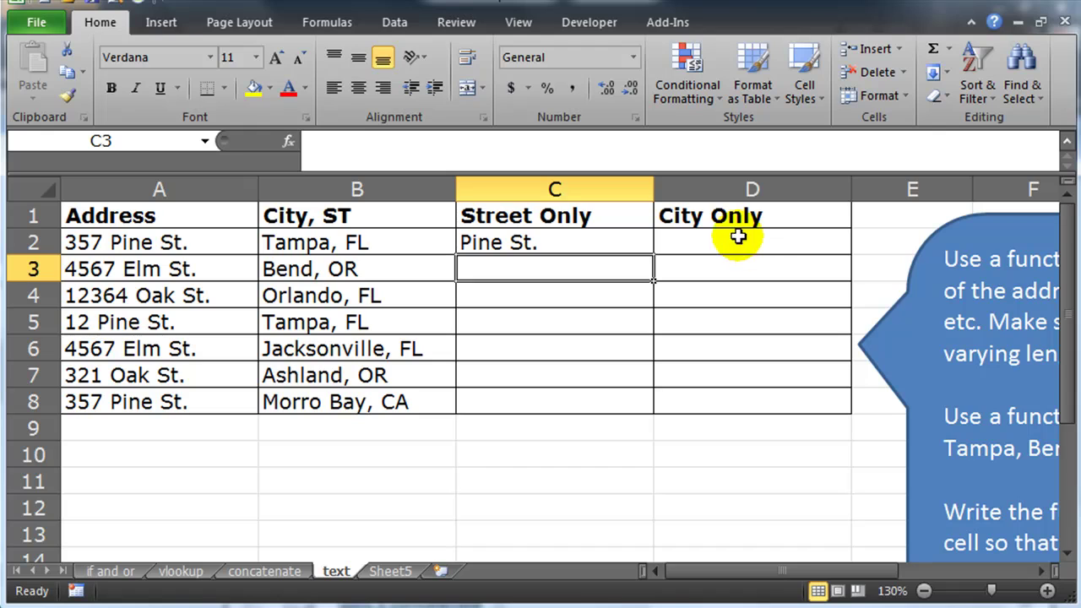
left_click(637, 239)
left_click_drag(655, 257, 653, 408)
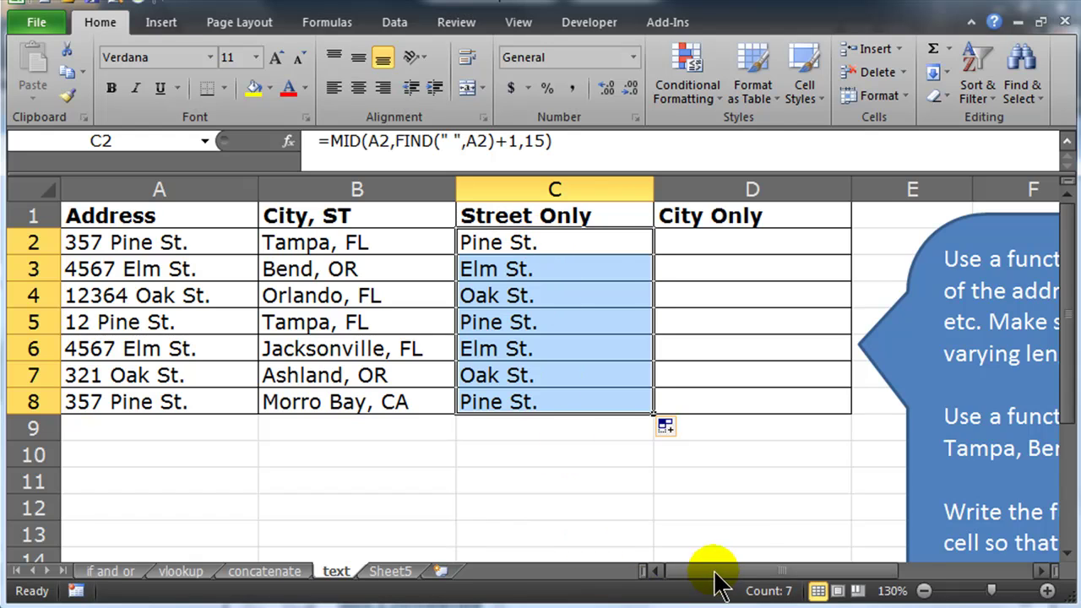
left_click_drag(737, 572, 705, 579)
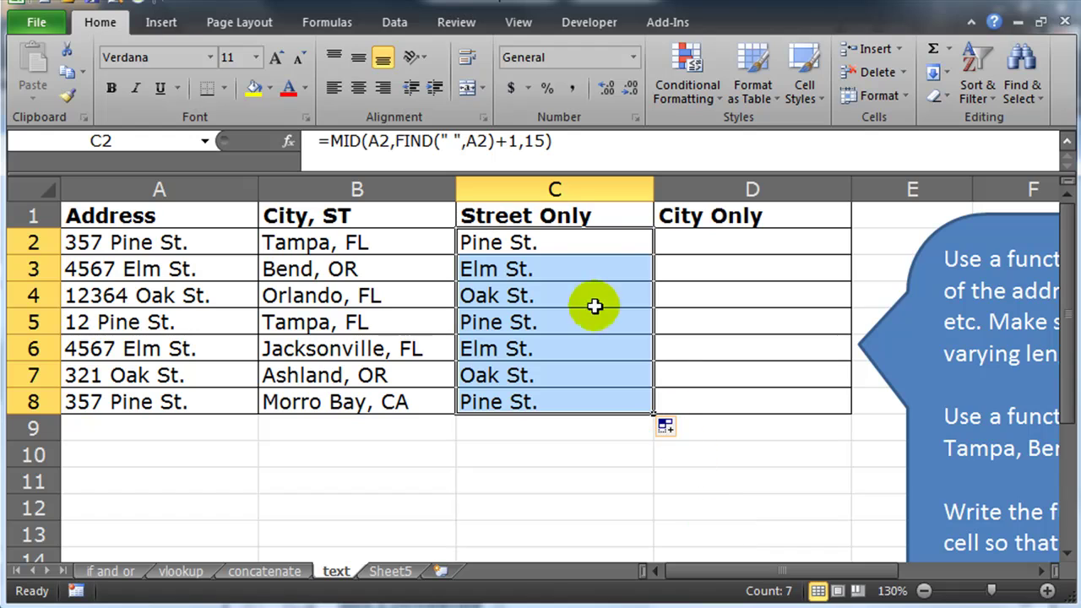
Step: Set the number of characters in C2's MID formula to 99 and refill the Street Only column down to C8
double_click(548, 243)
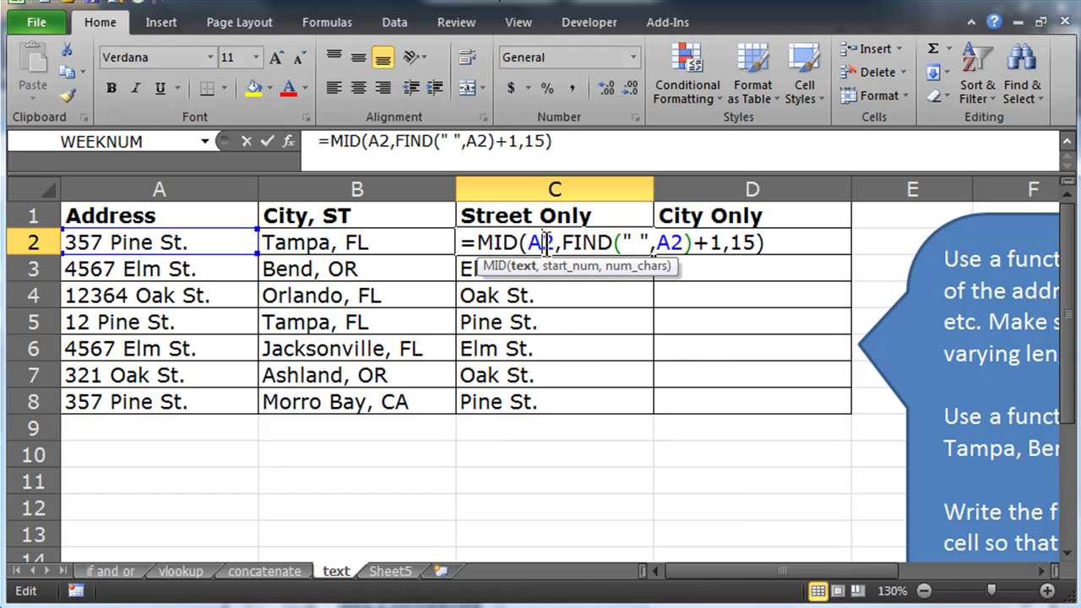
double_click(743, 244)
type("99")
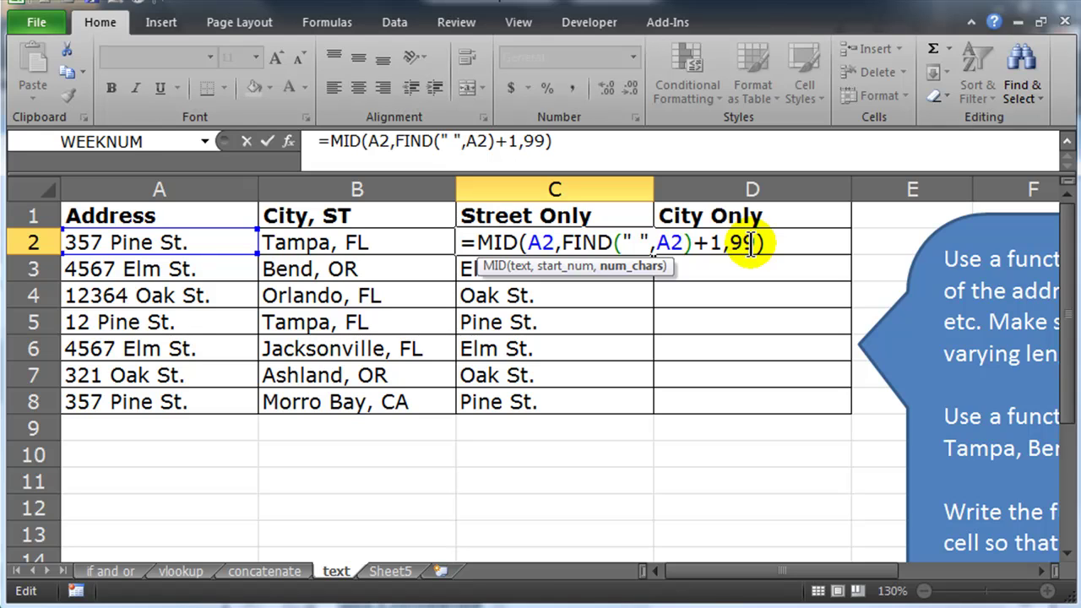
key("Return")
left_click(630, 245)
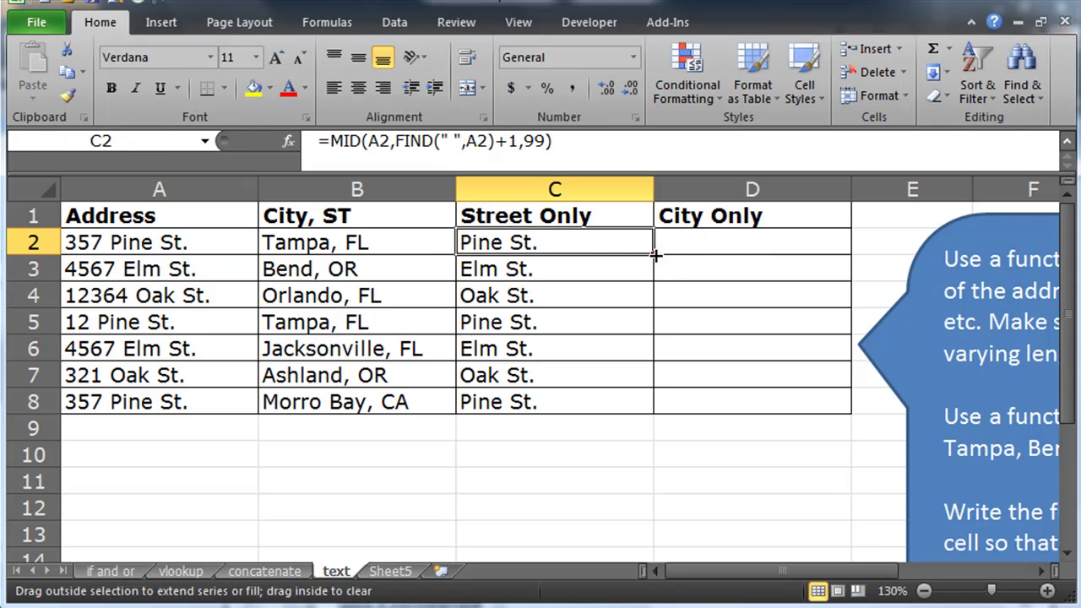
double_click(655, 254)
left_click(545, 298)
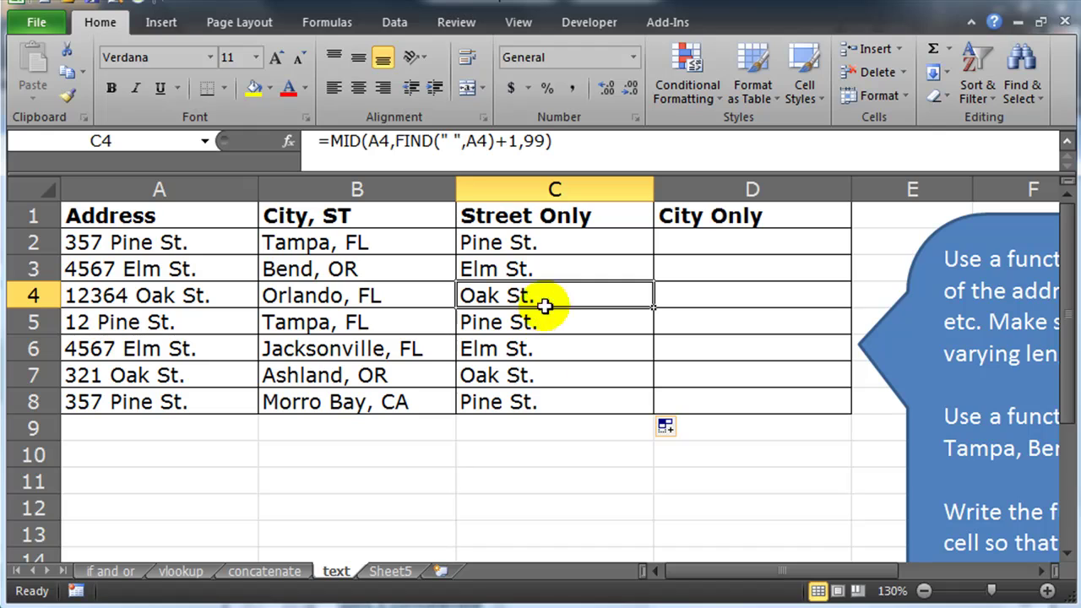
Step: Replace the fixed number of characters in C2's MID formula with LEN(A2) followed by a minus sign
double_click(553, 243)
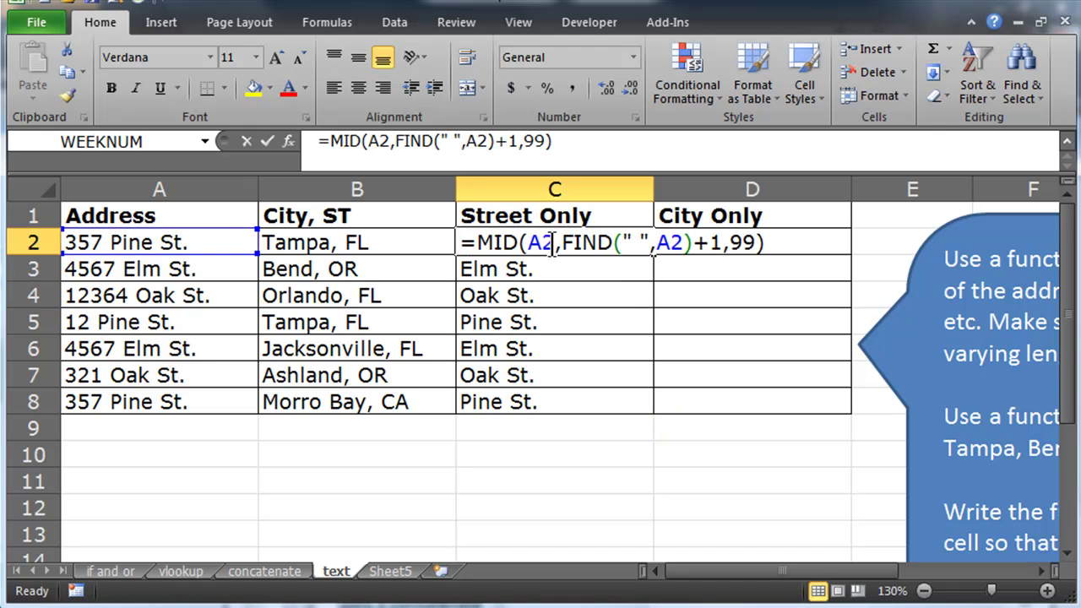
left_click(553, 243)
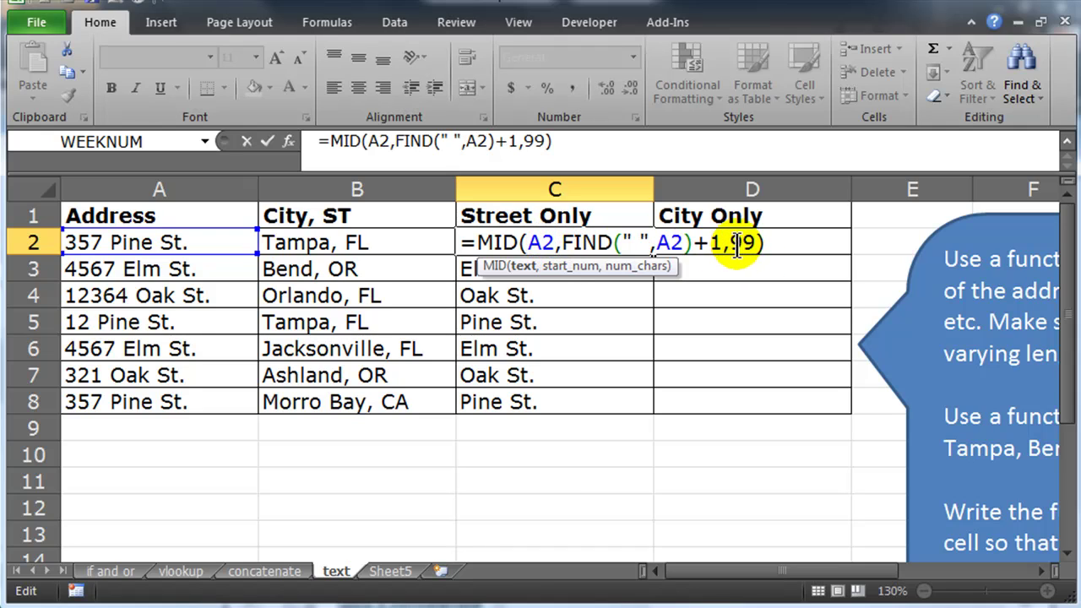
left_click_drag(732, 243, 755, 243)
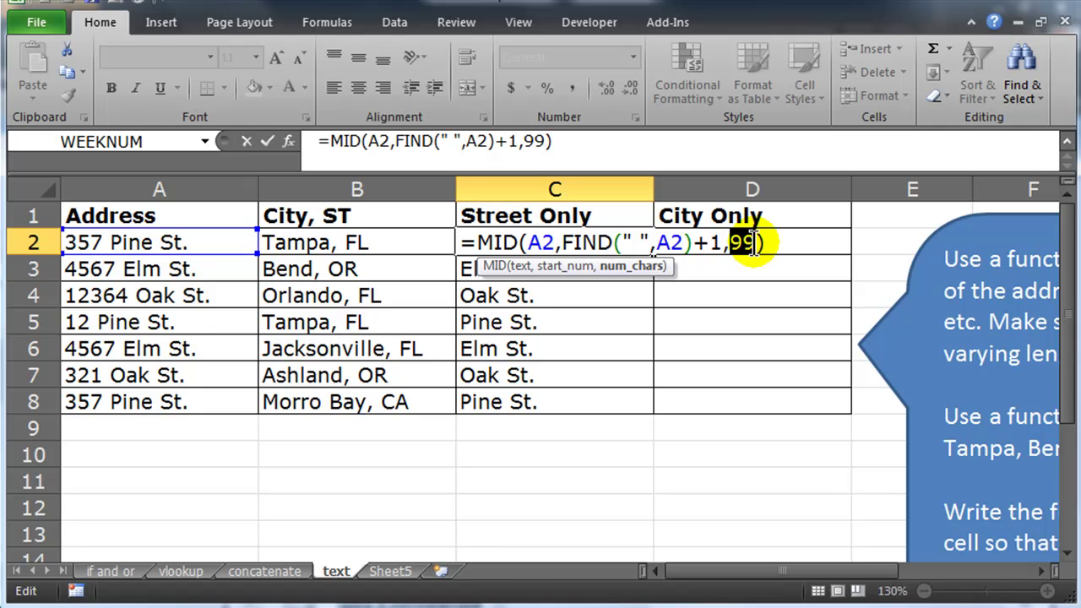
type("len(")
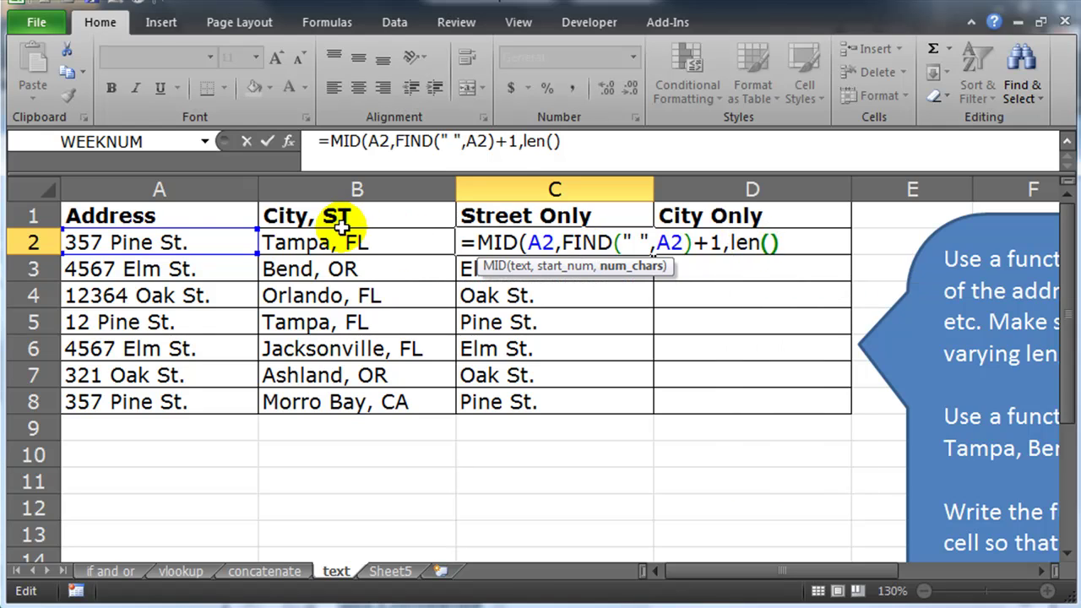
left_click(212, 242)
type(")")
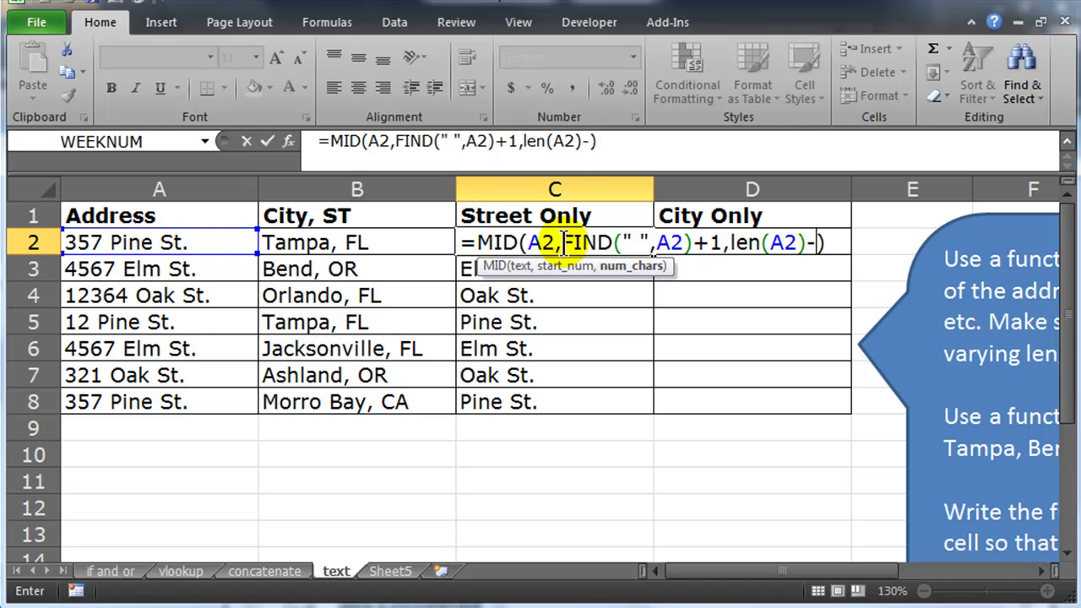
Step: Copy FIND(" ",A2) from C2's start argument, insert it after LEN(A2)-, and enter the formula
left_click_drag(561, 244, 725, 254)
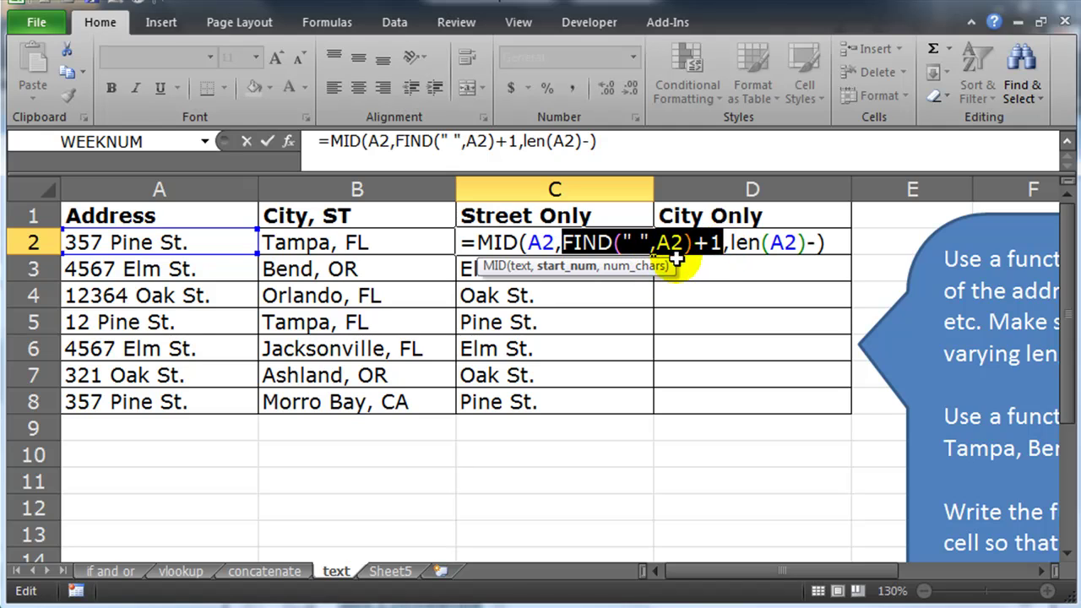
left_click(701, 243)
left_click(564, 243)
left_click_drag(564, 243, 690, 245)
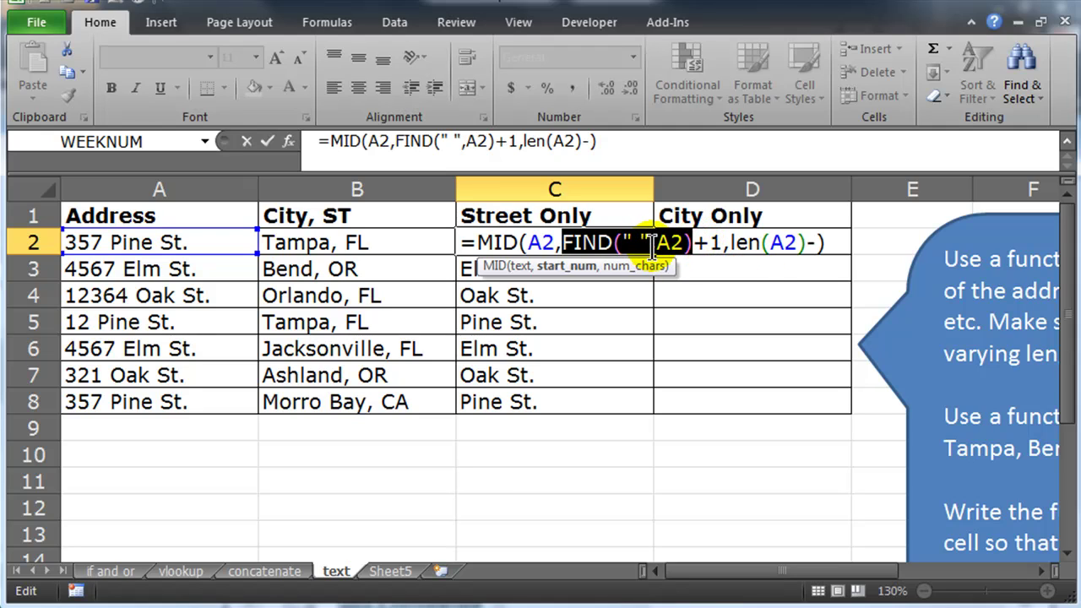
left_click(816, 245)
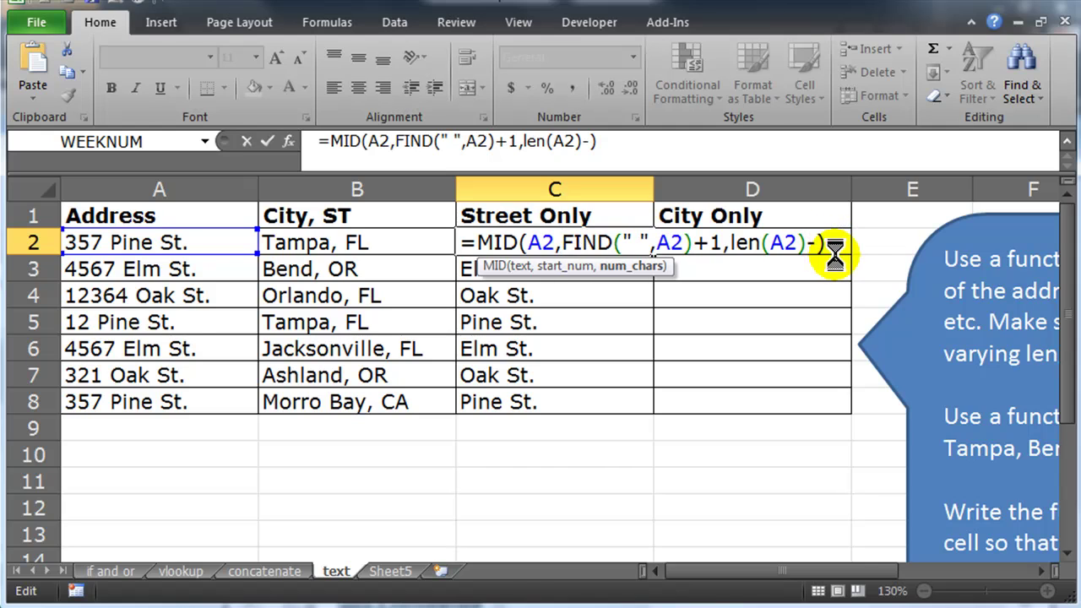
key("ctrl+v")
key("Return")
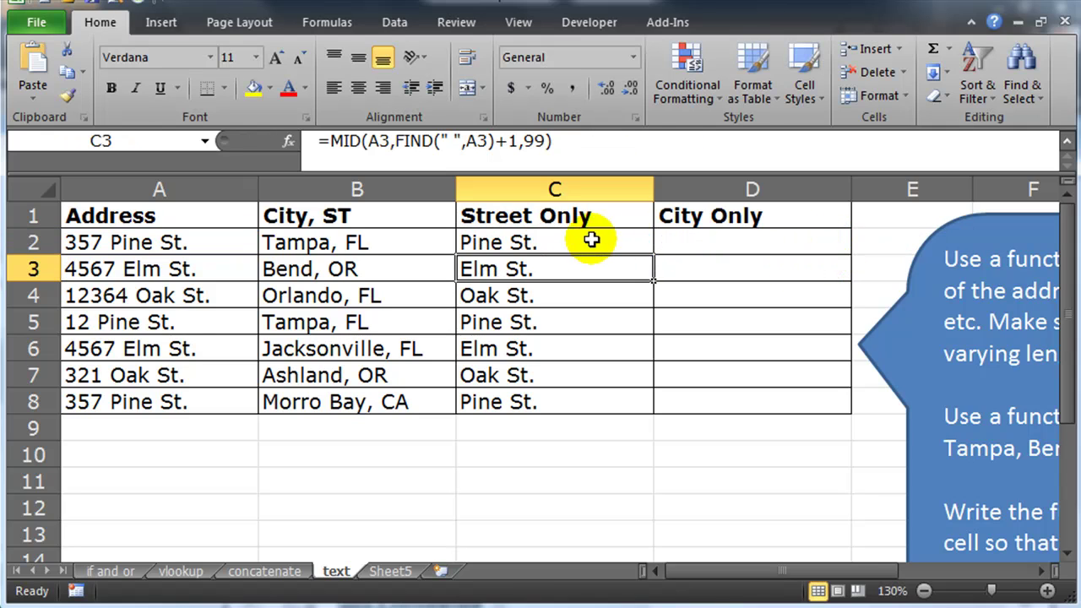
Step: Fill C2's LEN-based MID formula down to C8 and check the copied formula in C5
left_click(591, 242)
double_click(655, 253)
left_click(566, 314)
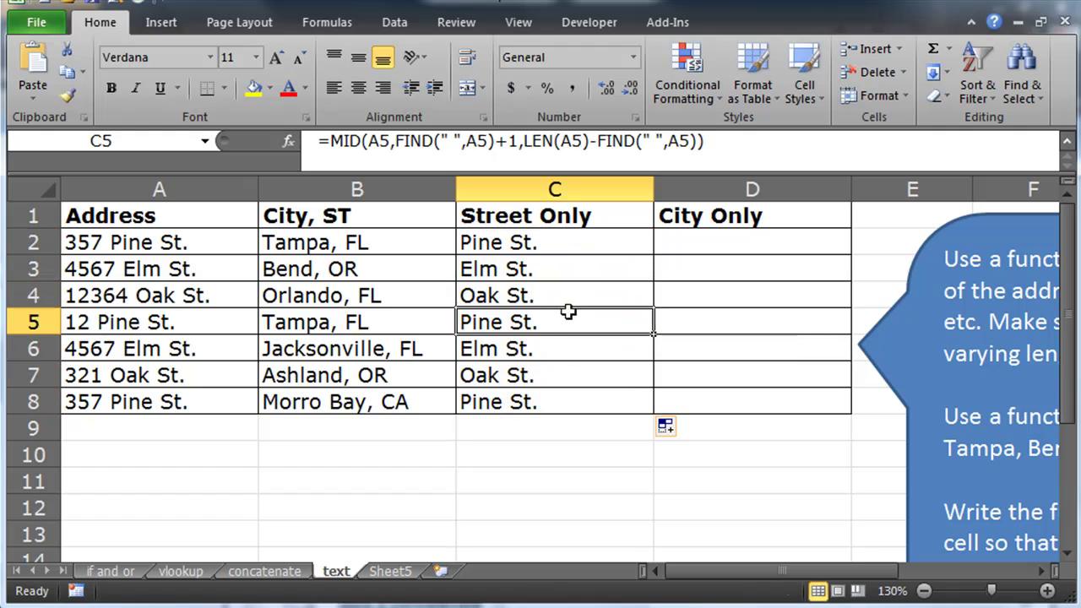
Step: Review the LEN(A2)-FIND(" ",A2) argument in C2's formula, leaving the formula as it is
left_click(558, 240)
double_click(559, 242)
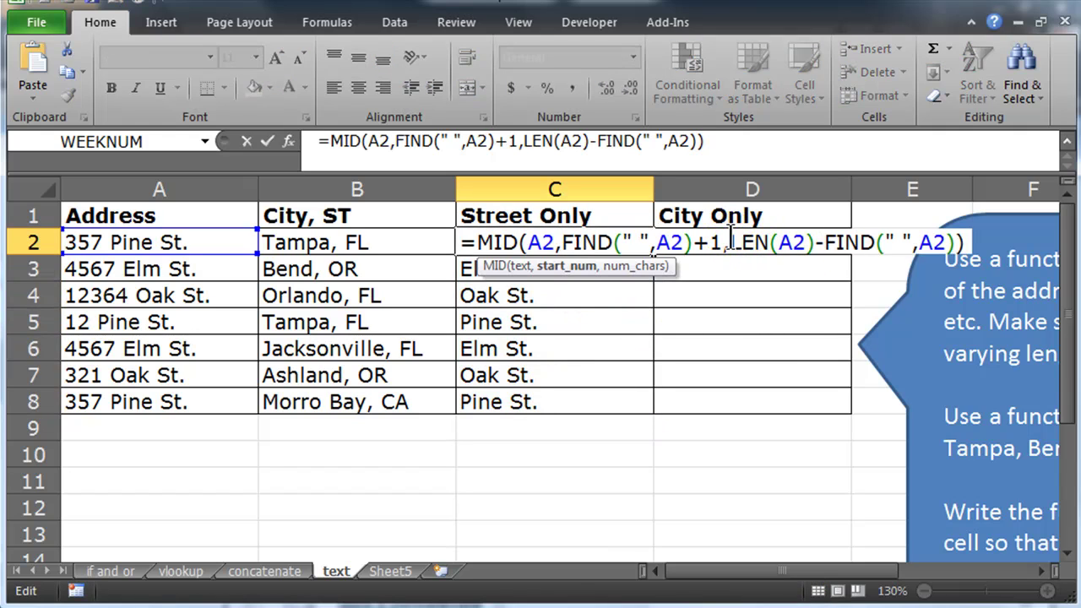
left_click_drag(731, 243, 955, 243)
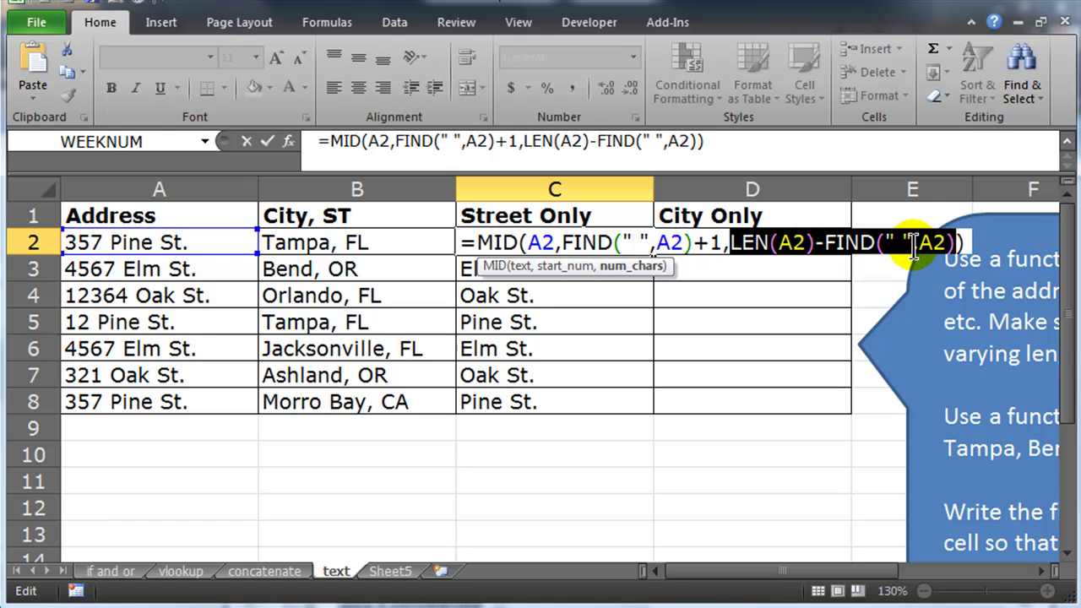
key("Return")
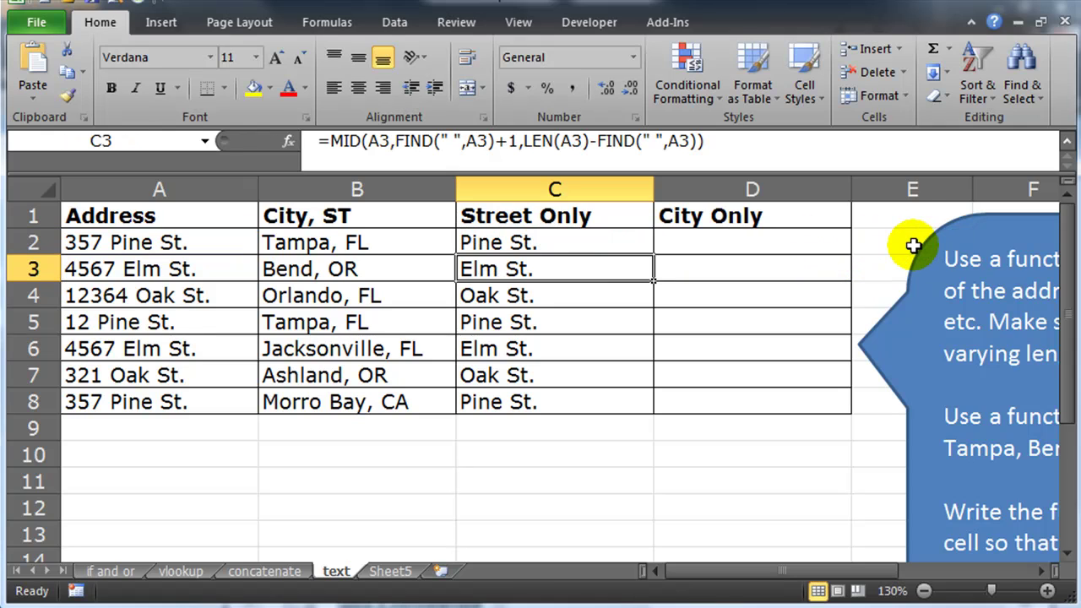
Step: Fill the street formula in C2 down again through C8 and check the copied formula in C3
left_click(542, 241)
double_click(655, 253)
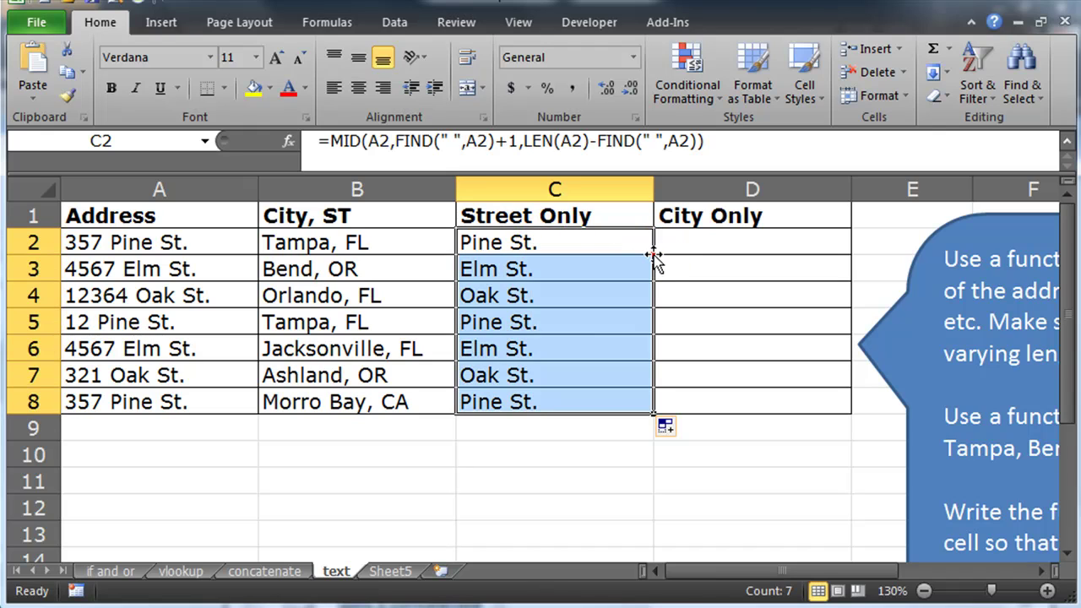
left_click(598, 279)
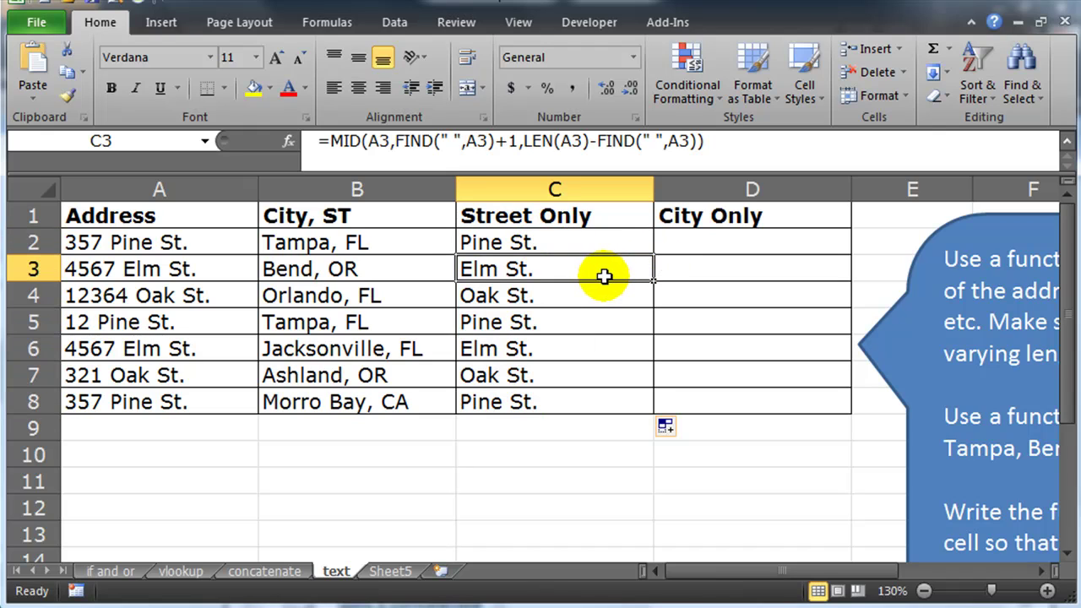
Step: Read the city-only instructions beside the table and start a LEFT formula in D2 with B2 as its text argument
left_click(1043, 572)
left_click(1044, 572)
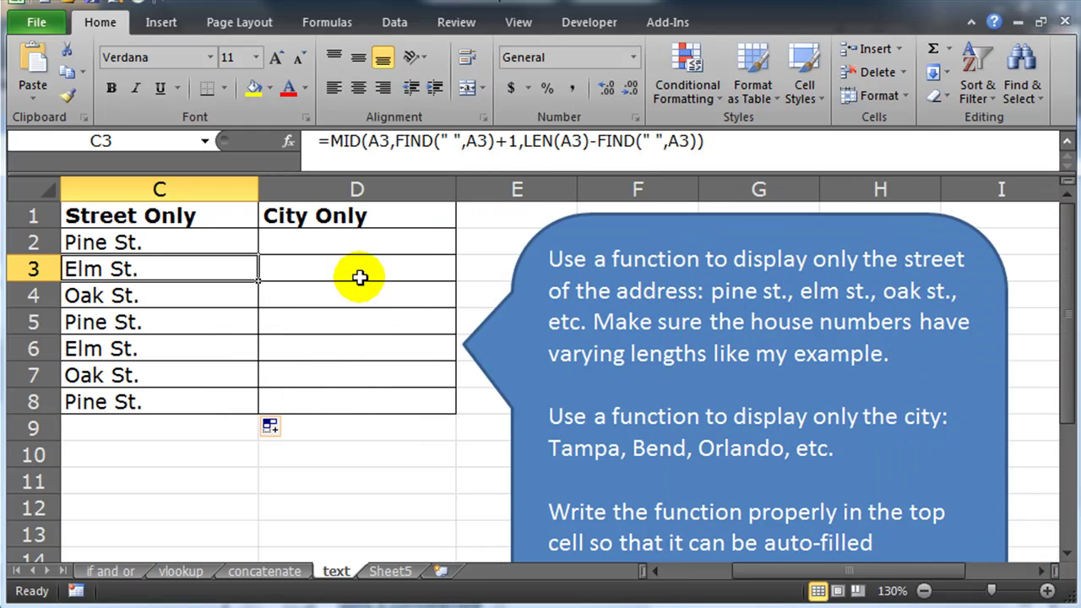
left_click_drag(771, 571, 694, 580)
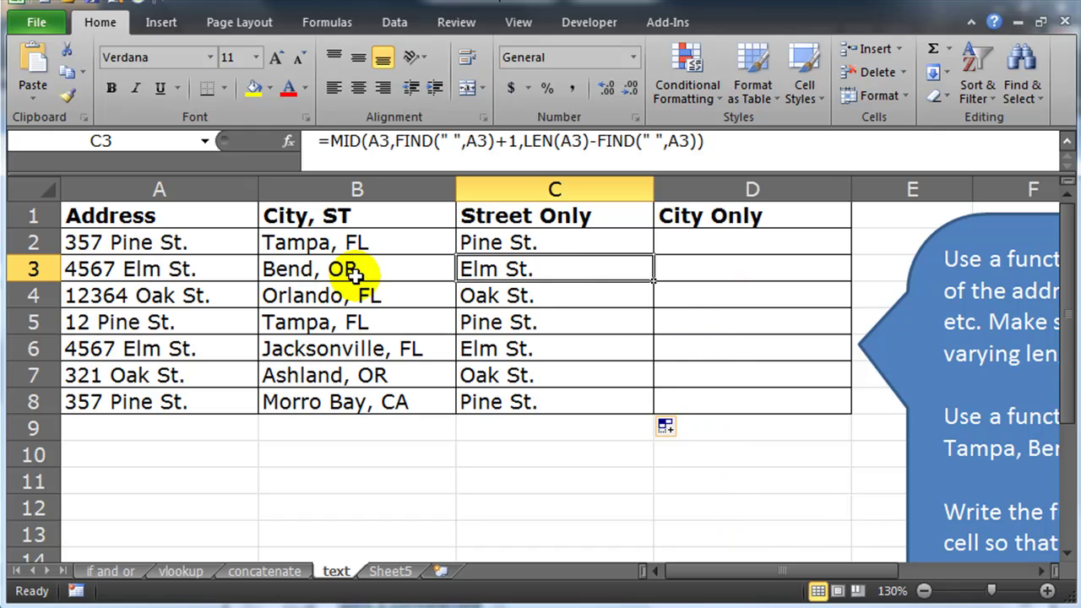
left_click(522, 242)
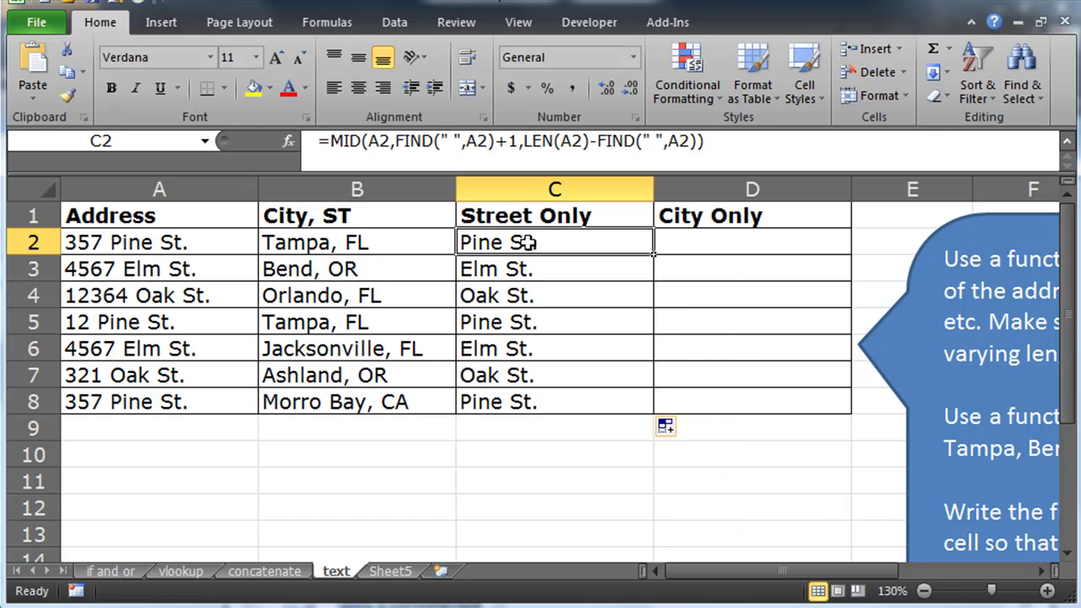
left_click(559, 293)
left_click(664, 243)
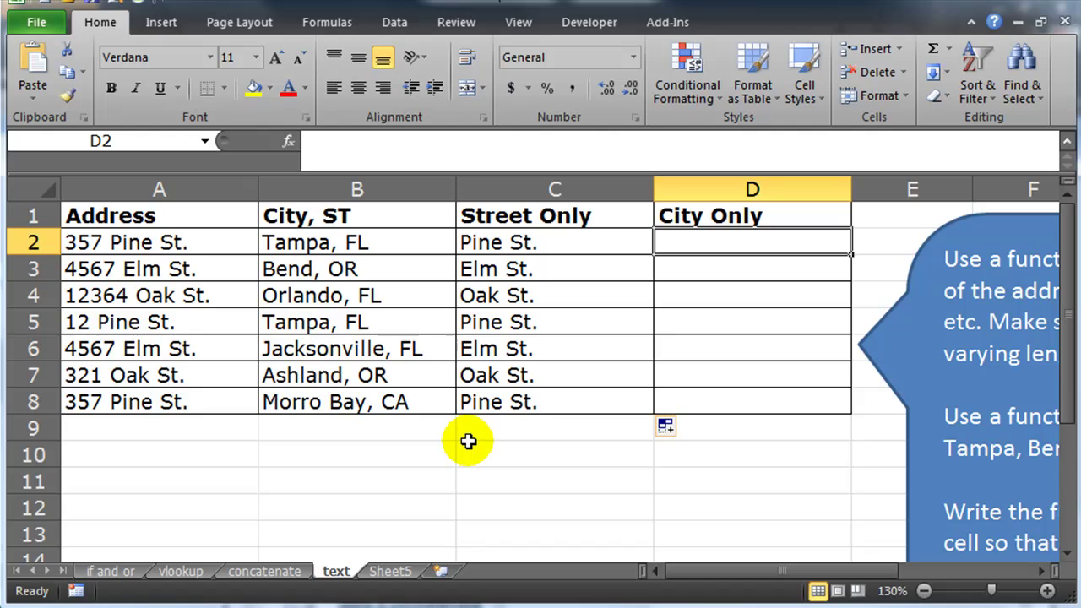
type("=left(")
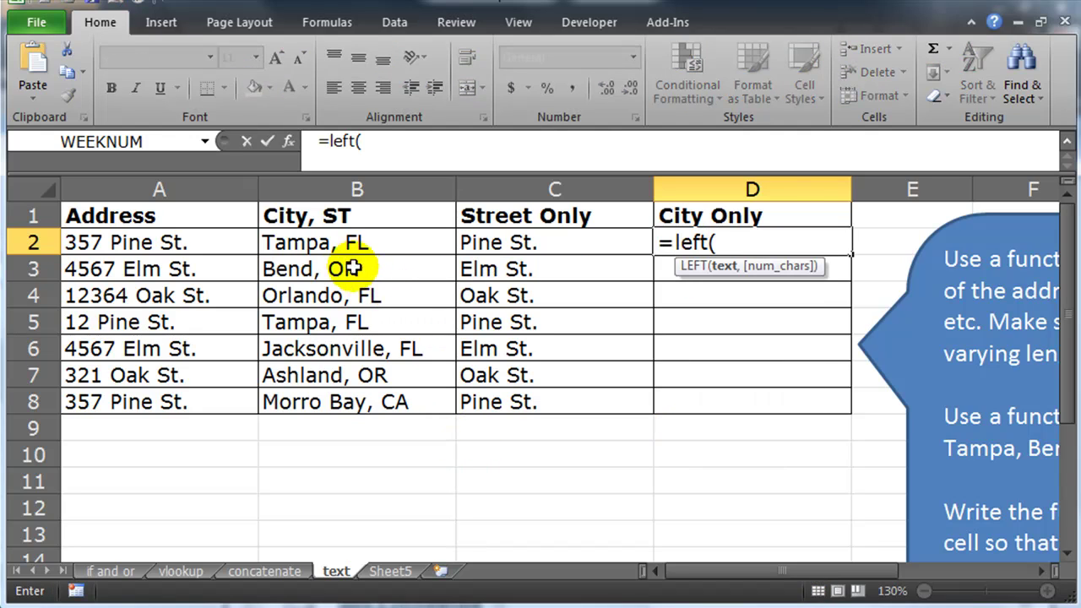
left_click(326, 243)
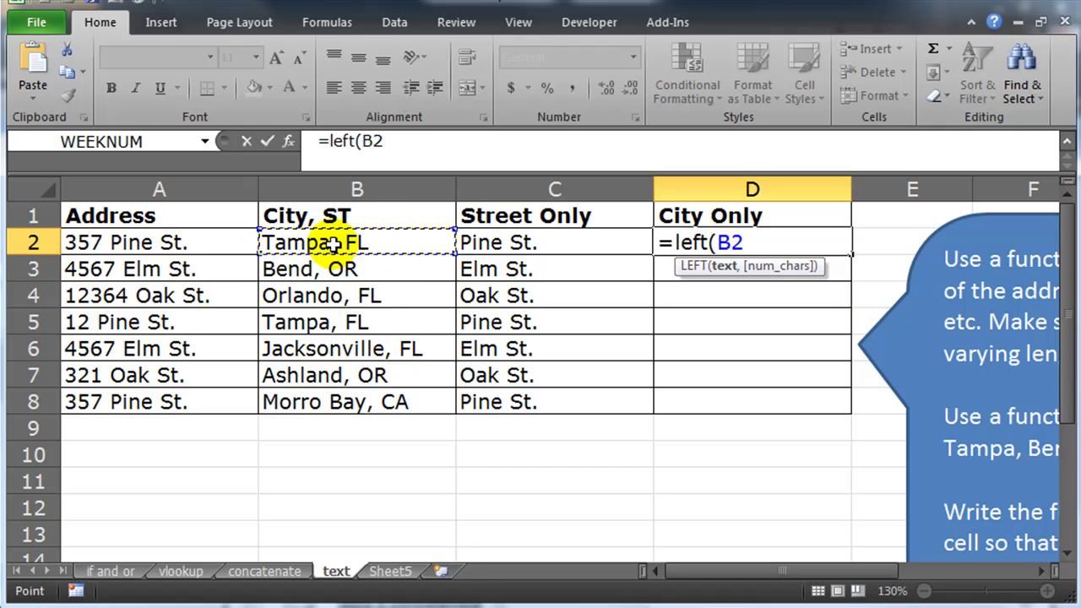
type(",")
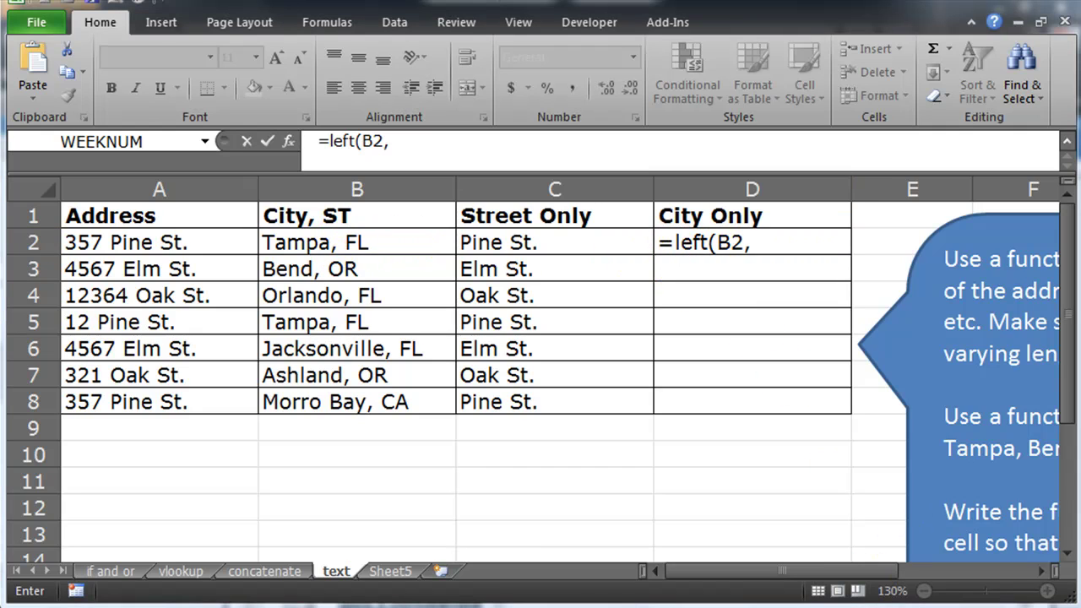
Step: Use FIND(",",B2) as the number of characters in D2's LEFT formula, review both arguments, and enter the formula
left_click(752, 245)
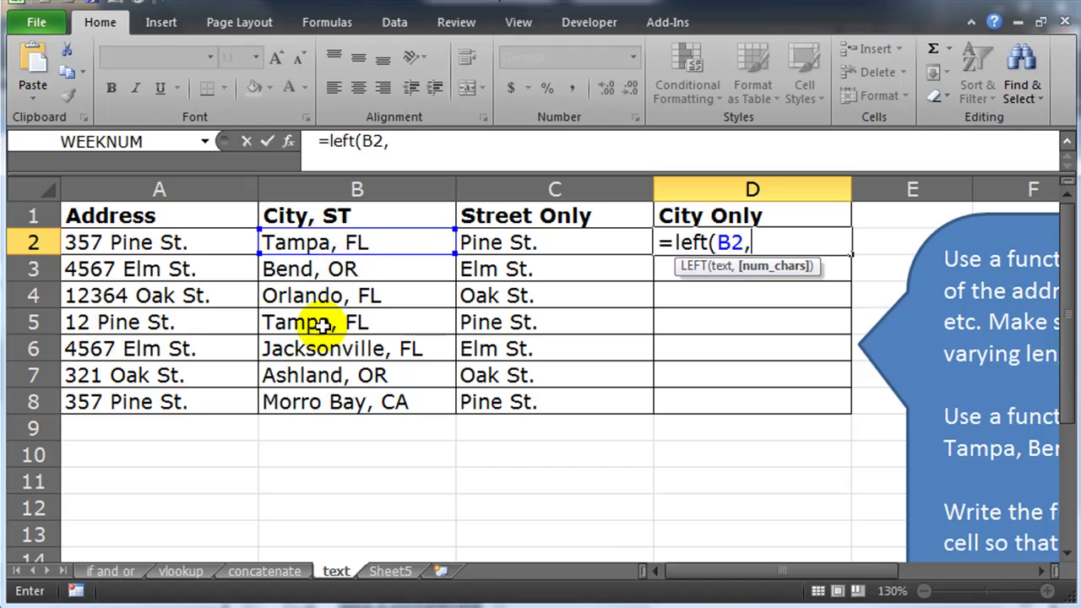
left_click(764, 245)
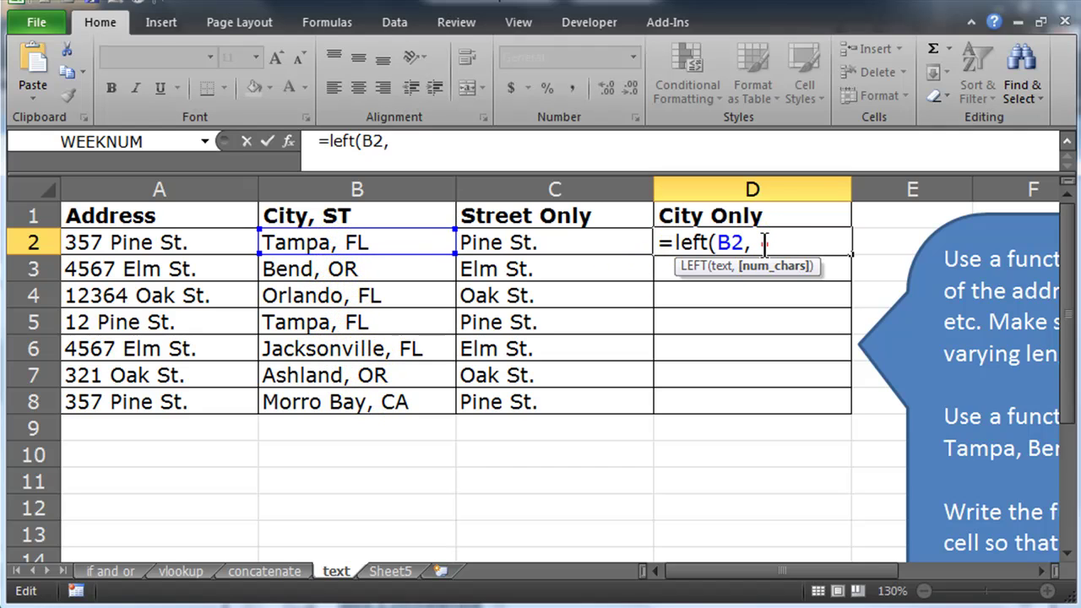
type("find(")
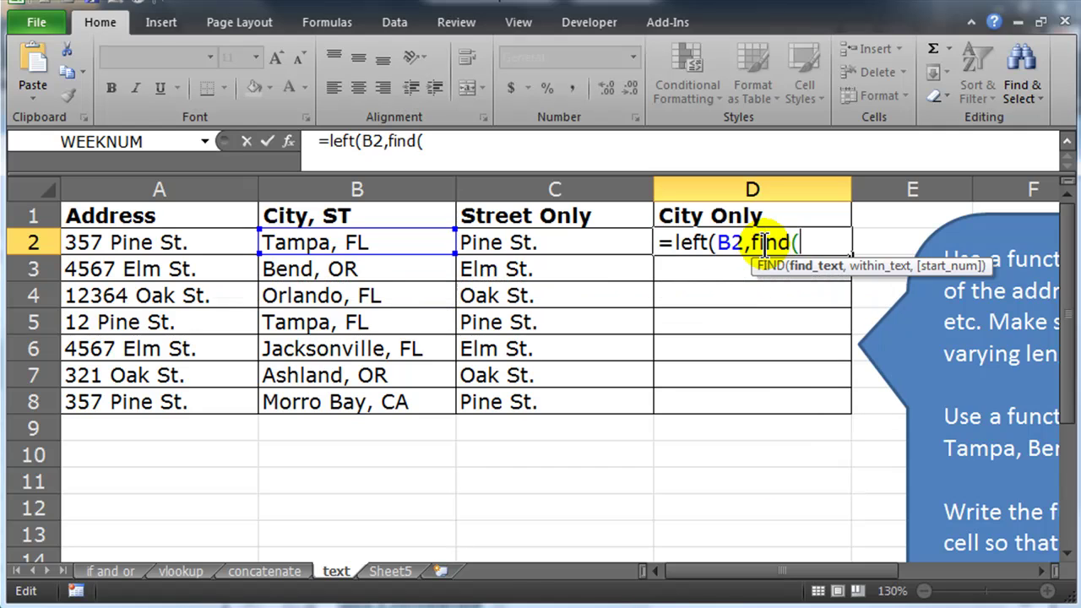
type("\",\",")
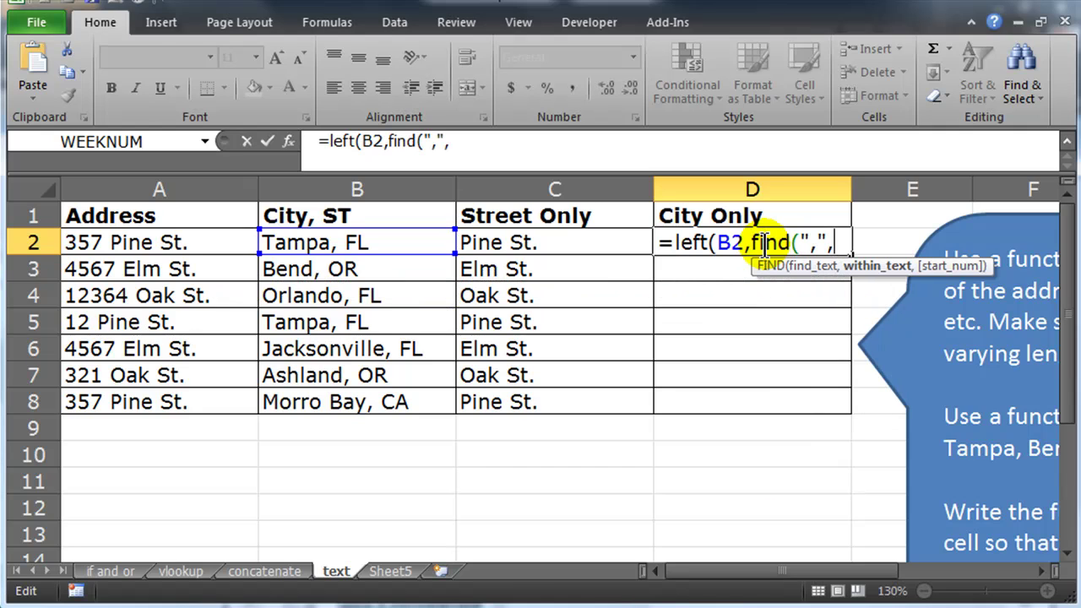
left_click(354, 242)
type(")")
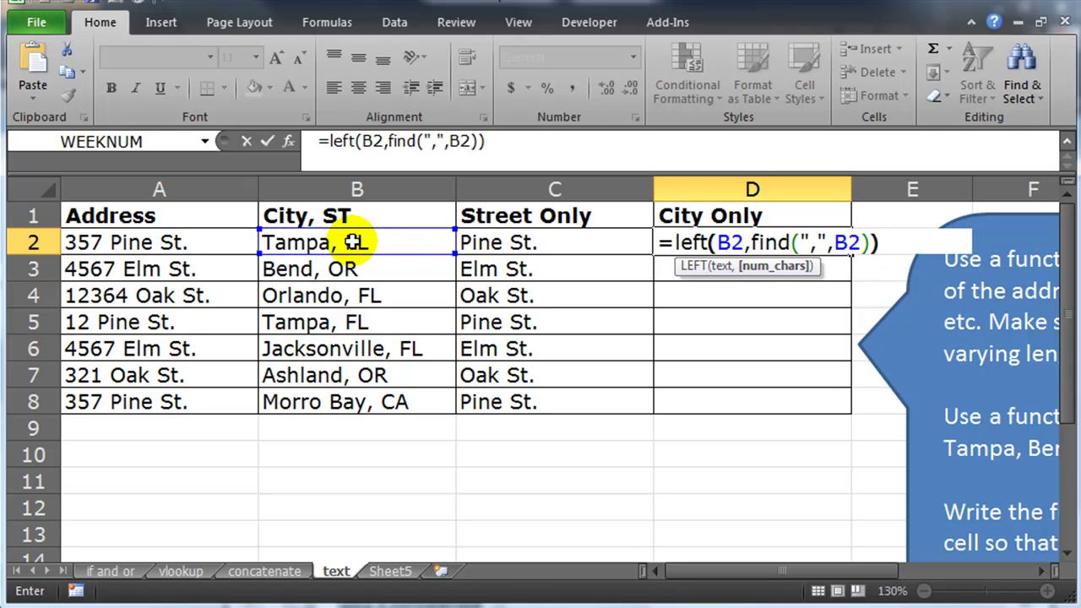
double_click(724, 243)
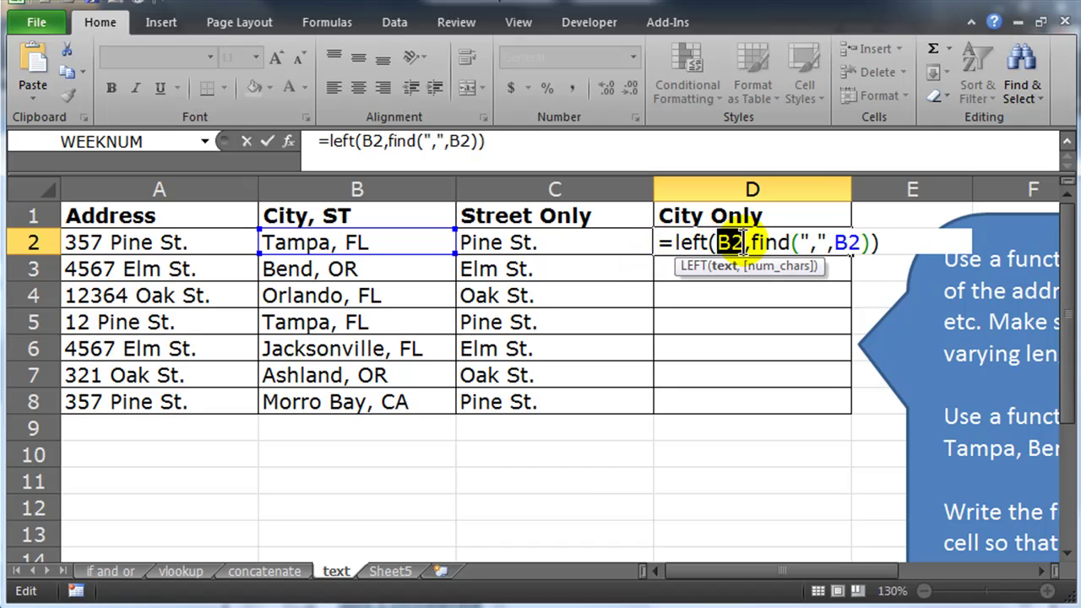
left_click_drag(748, 242, 870, 244)
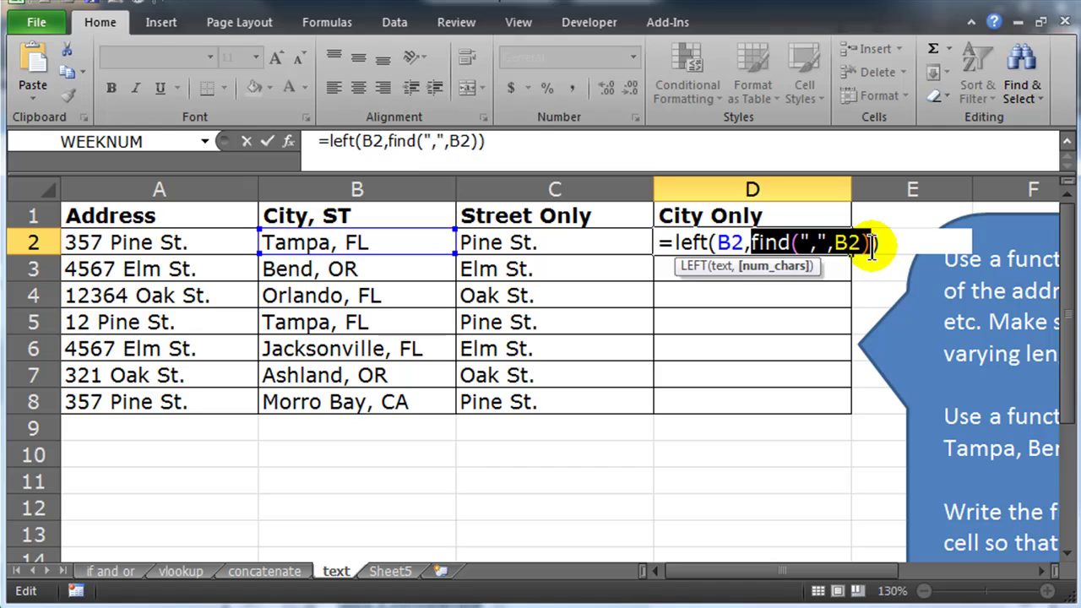
left_click(878, 243)
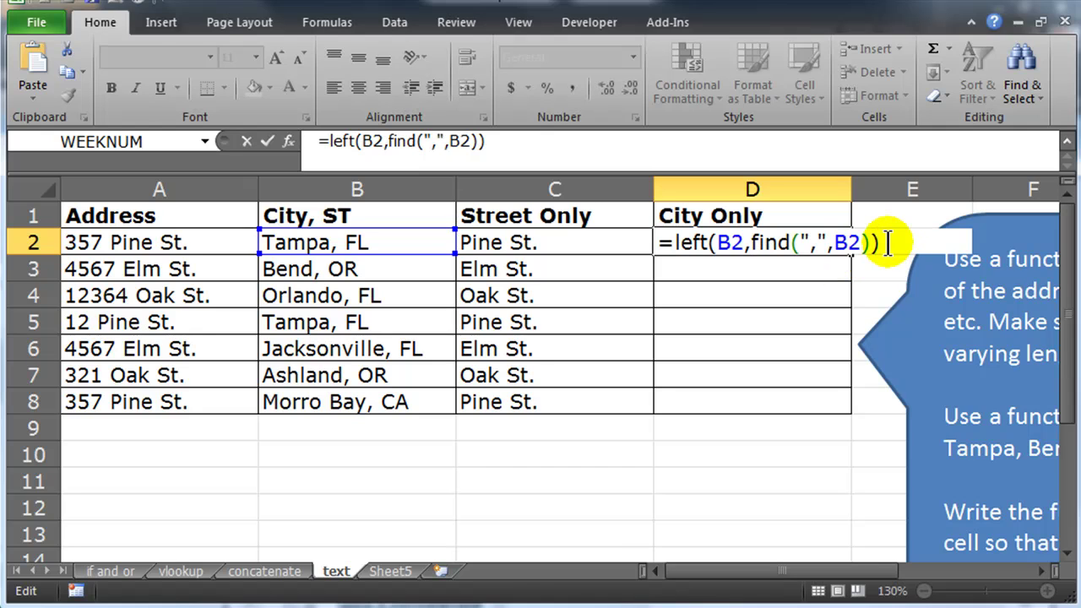
key("Return")
Step: Fill D2's LEFT formula down to D8 and review the extracted cities
left_click(816, 243)
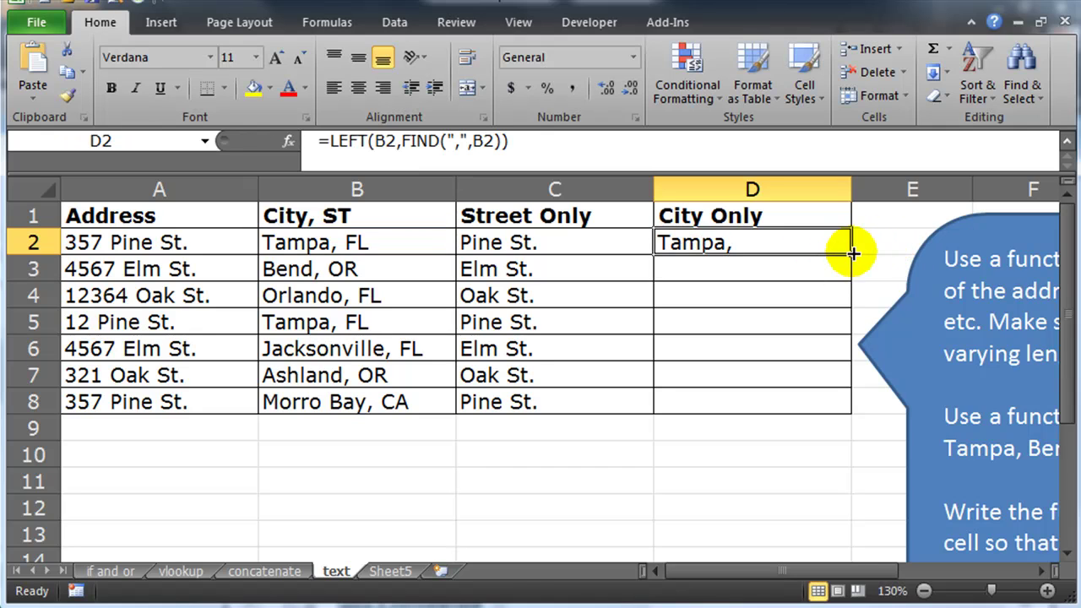
double_click(853, 253)
left_click(807, 288)
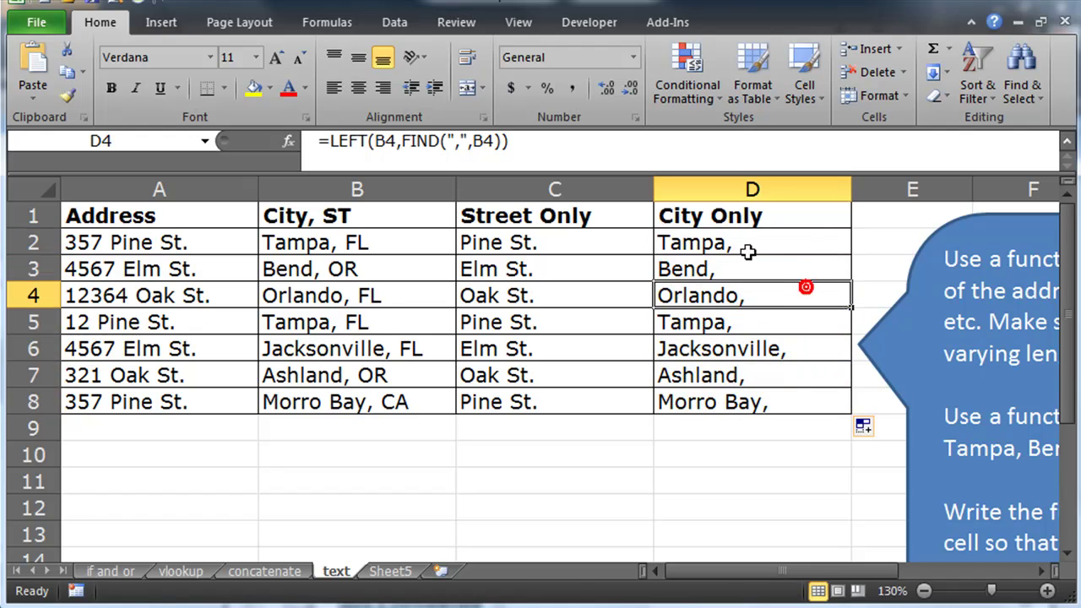
left_click_drag(748, 252, 738, 402)
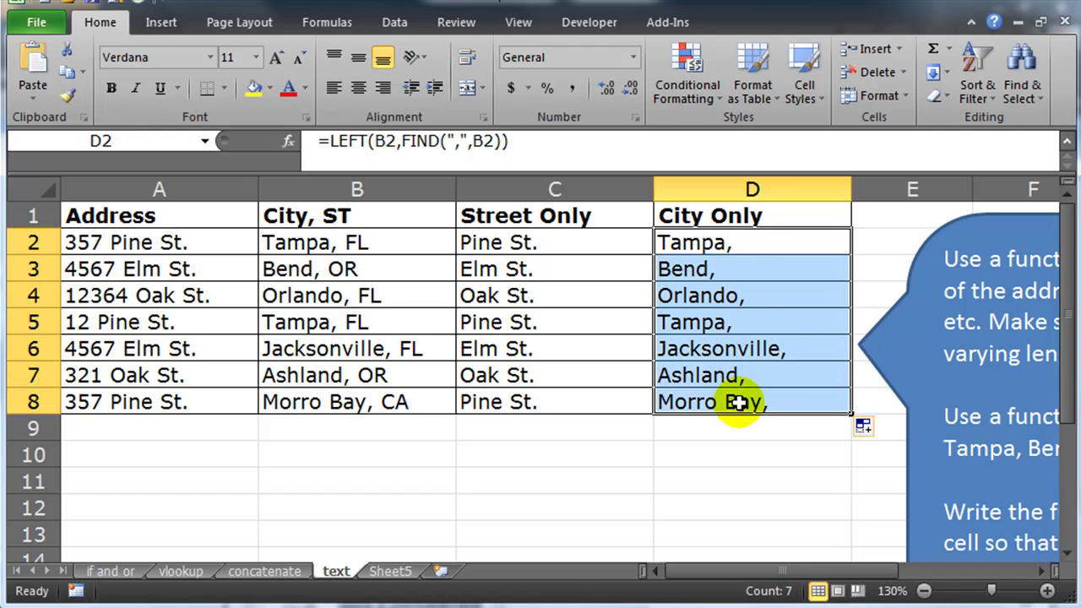
Step: Subtract 1 from the FIND(",",B2) argument in D2's formula to exclude the comma, and enter it
left_click(750, 245)
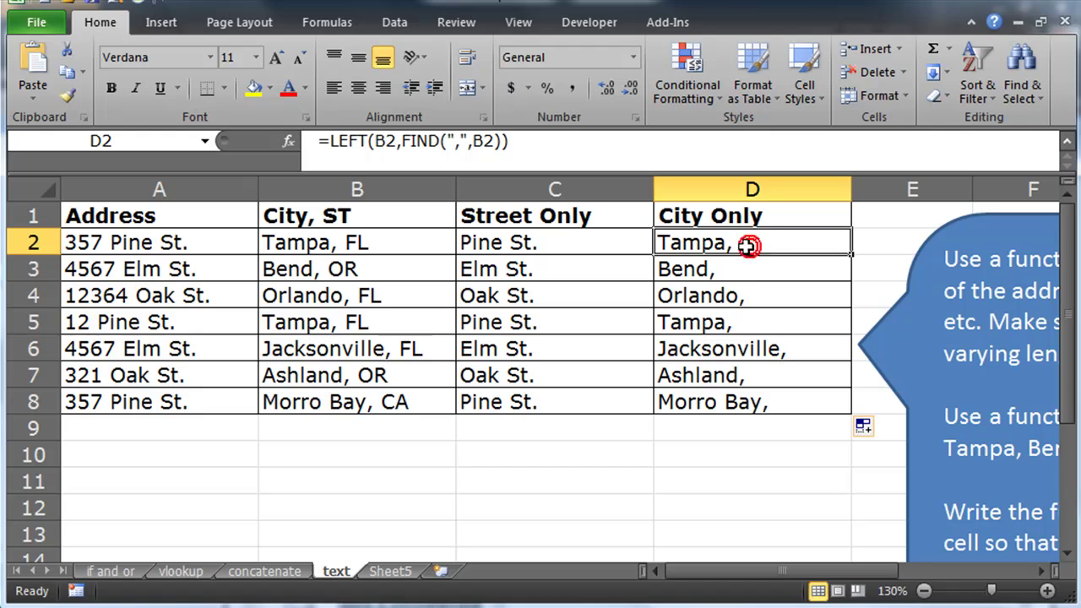
double_click(714, 243)
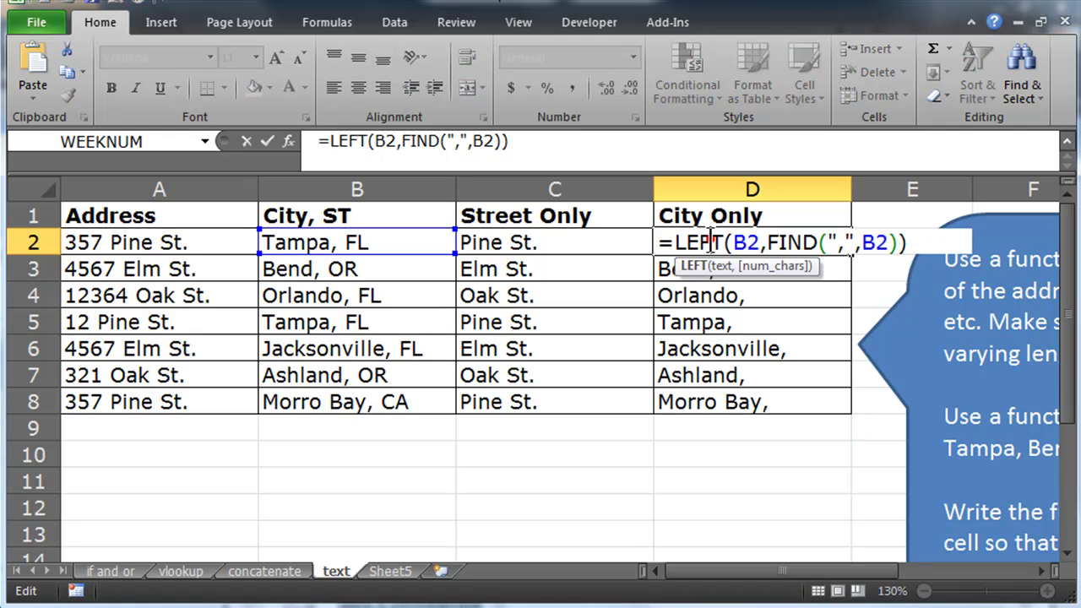
left_click(898, 242)
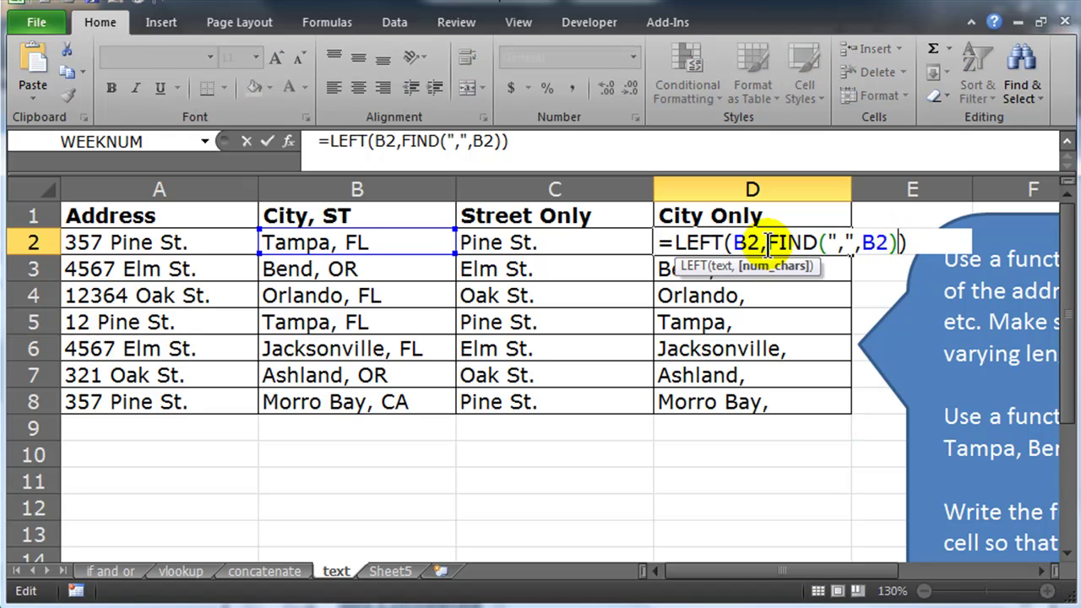
left_click_drag(767, 242, 898, 244)
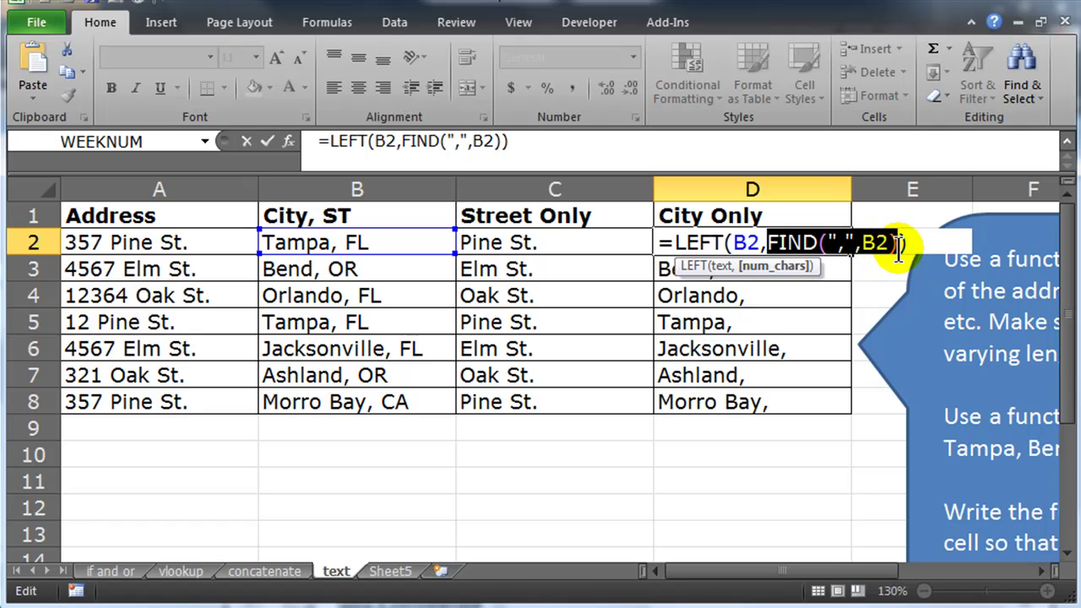
left_click(902, 244)
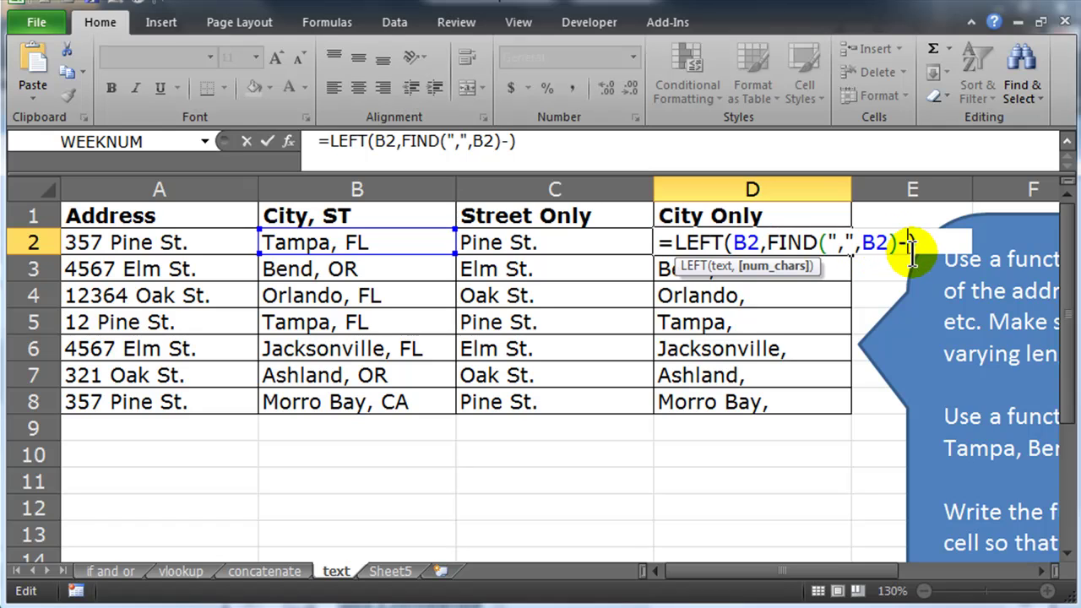
key("Return")
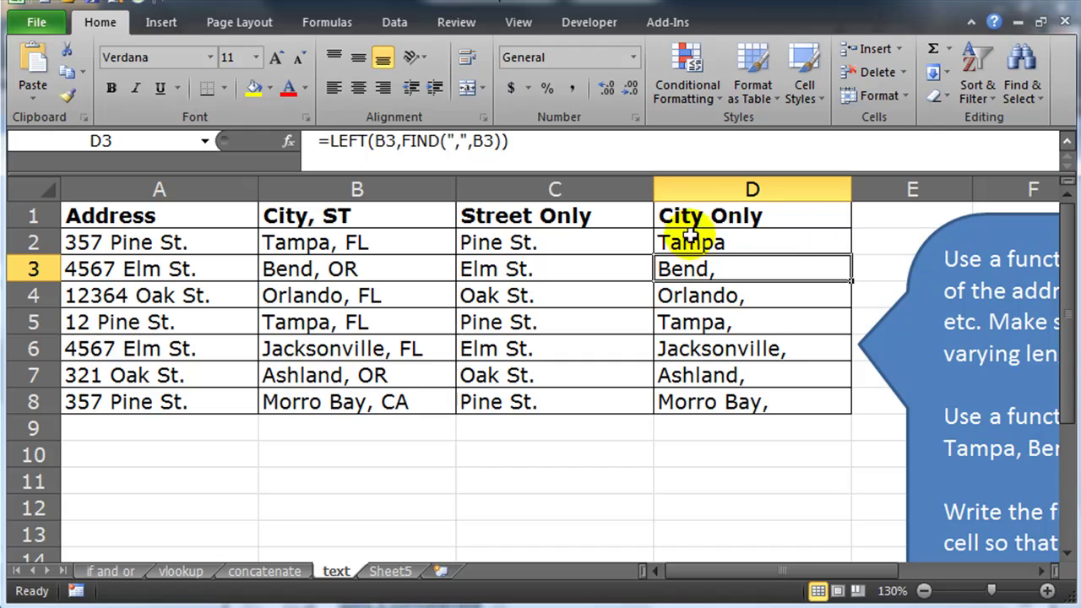
Step: Fill D2's corrected formula with the -1 down to D8 and check the copied formula in D4
left_click(794, 245)
double_click(854, 253)
left_click(734, 304)
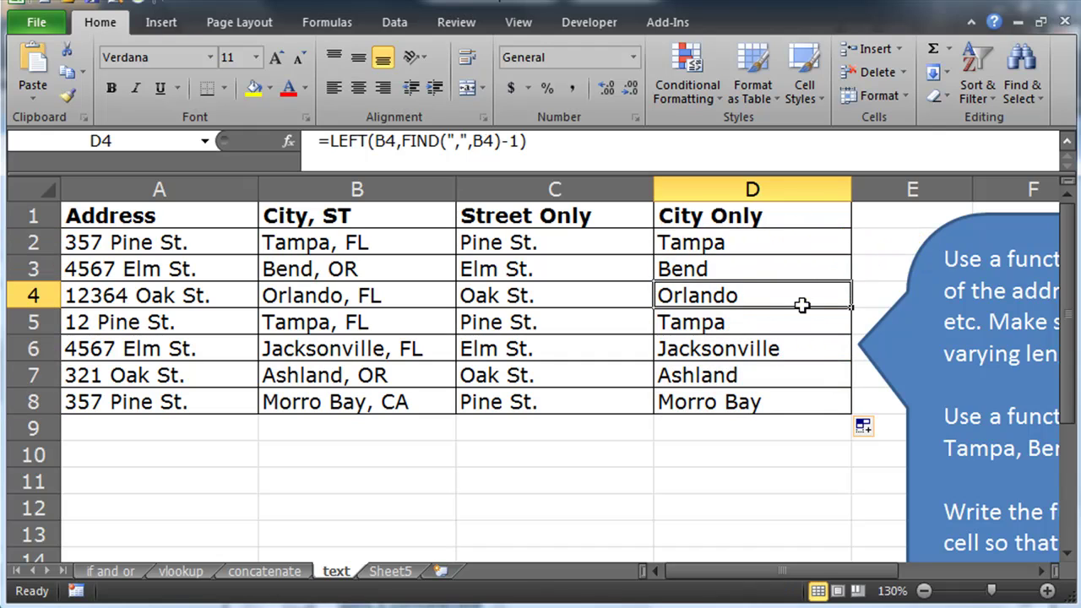
left_click(750, 446)
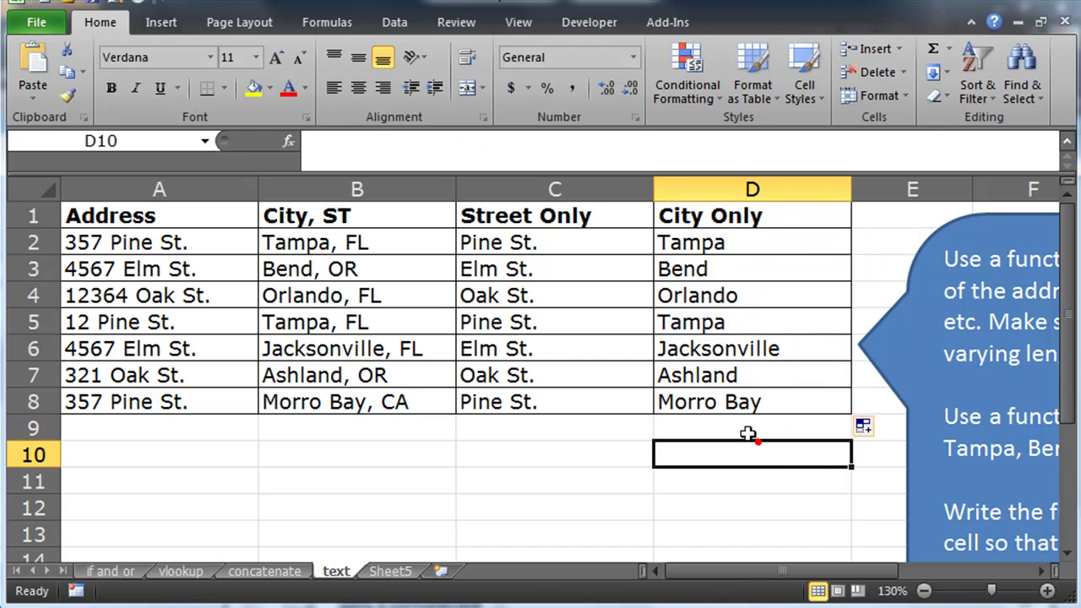
left_click(521, 444)
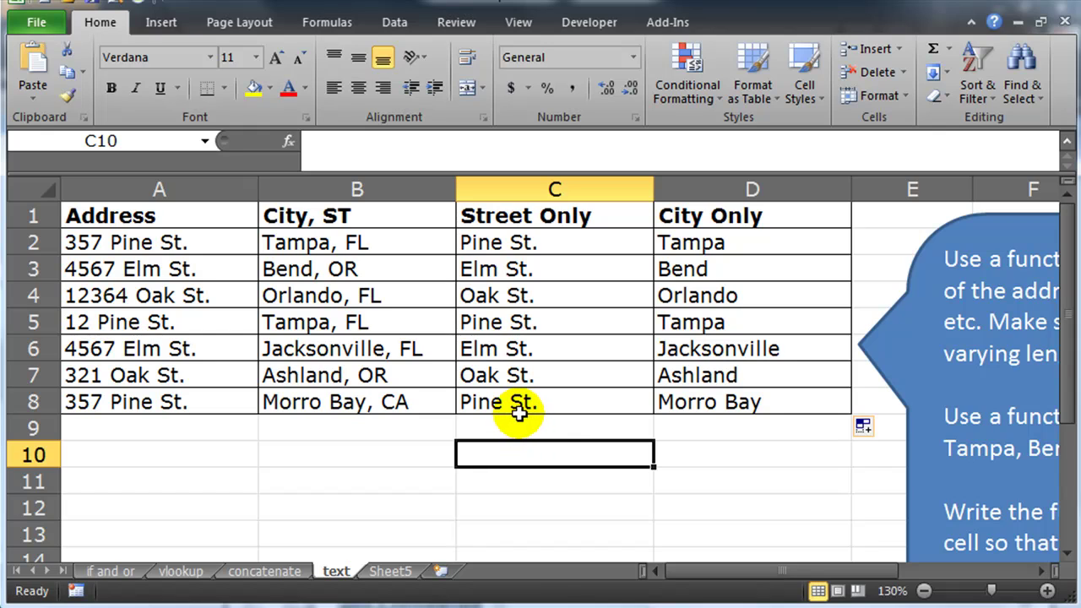
left_click(731, 473)
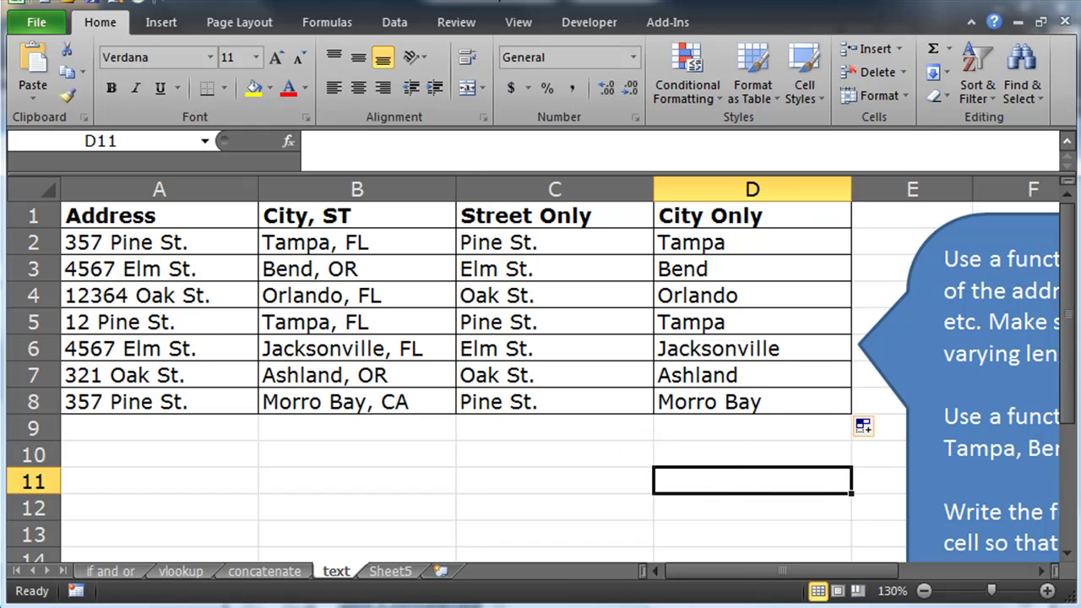